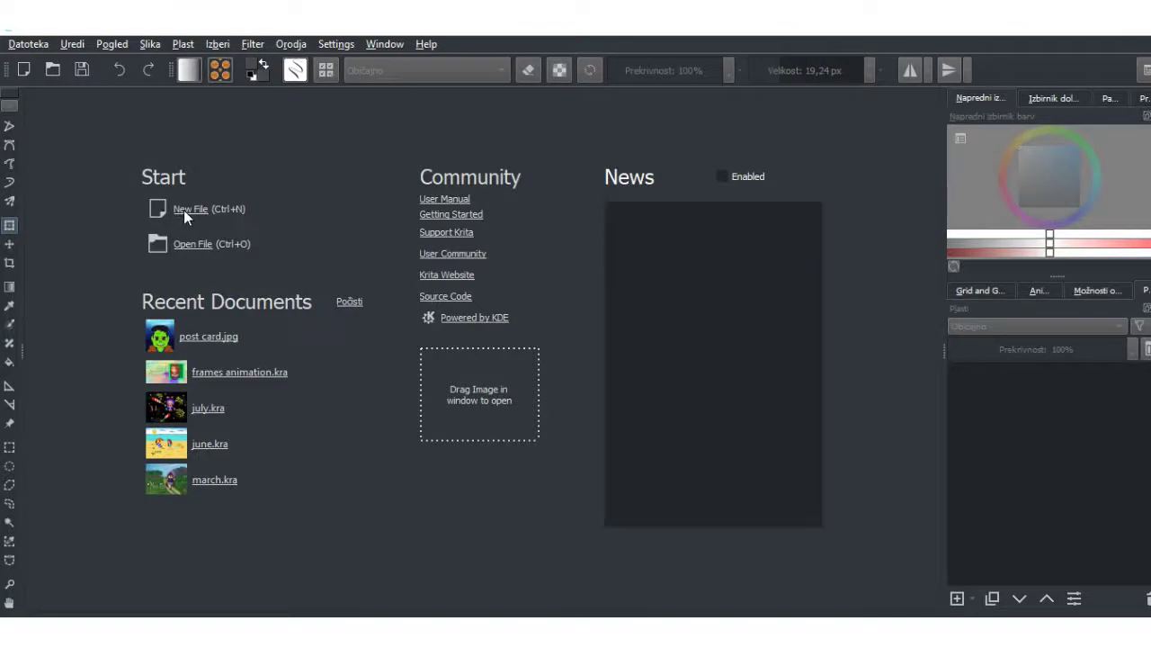
Create a 1240 × 1748 px, 300 ppi document in CMYK/Alpha colour.
left_click(184, 210)
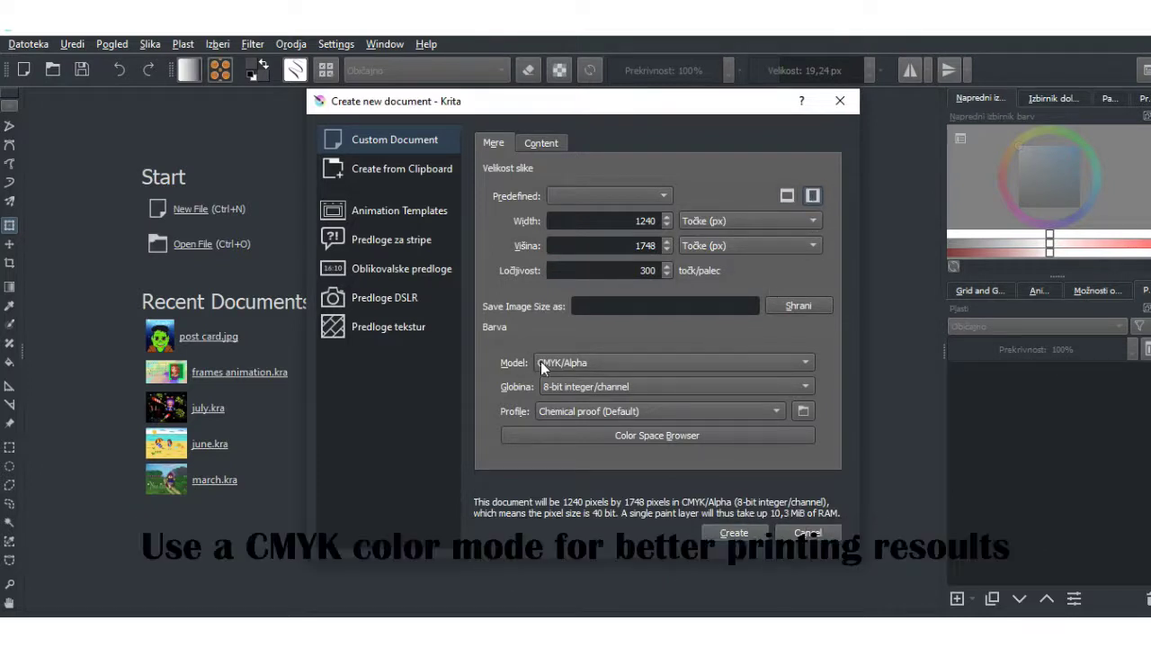
left_click(592, 361)
left_click(734, 533)
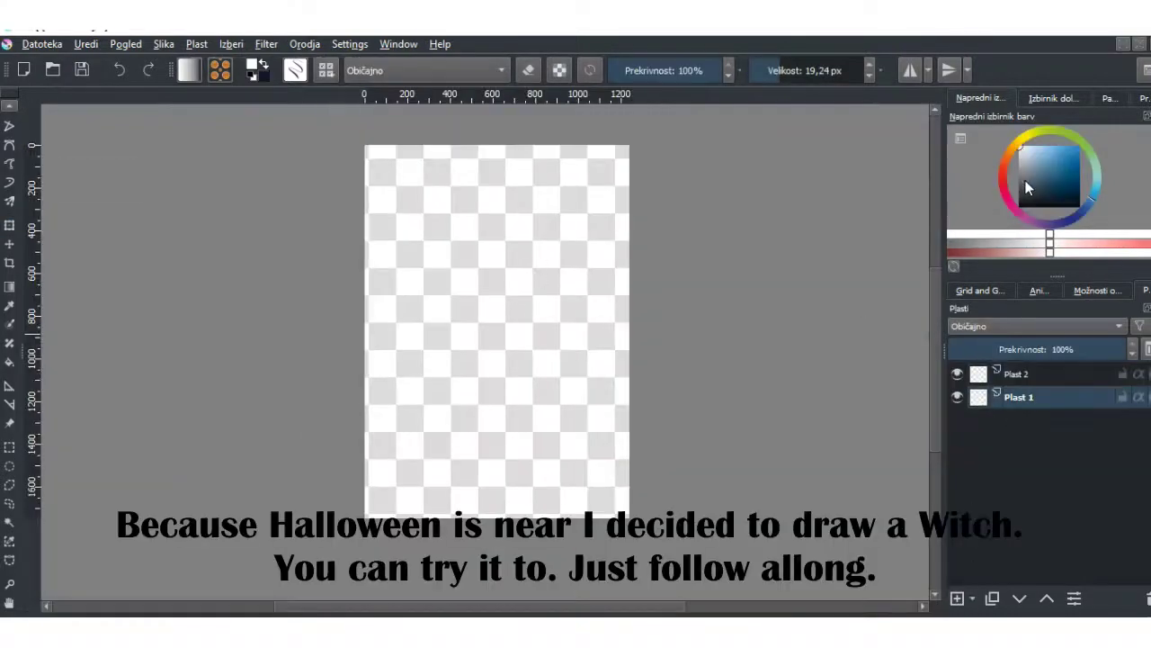
Fill the bottom layer grey, then select Plast 2 with dark blue and a thin sketching brush.
left_click(1028, 187)
key("f")
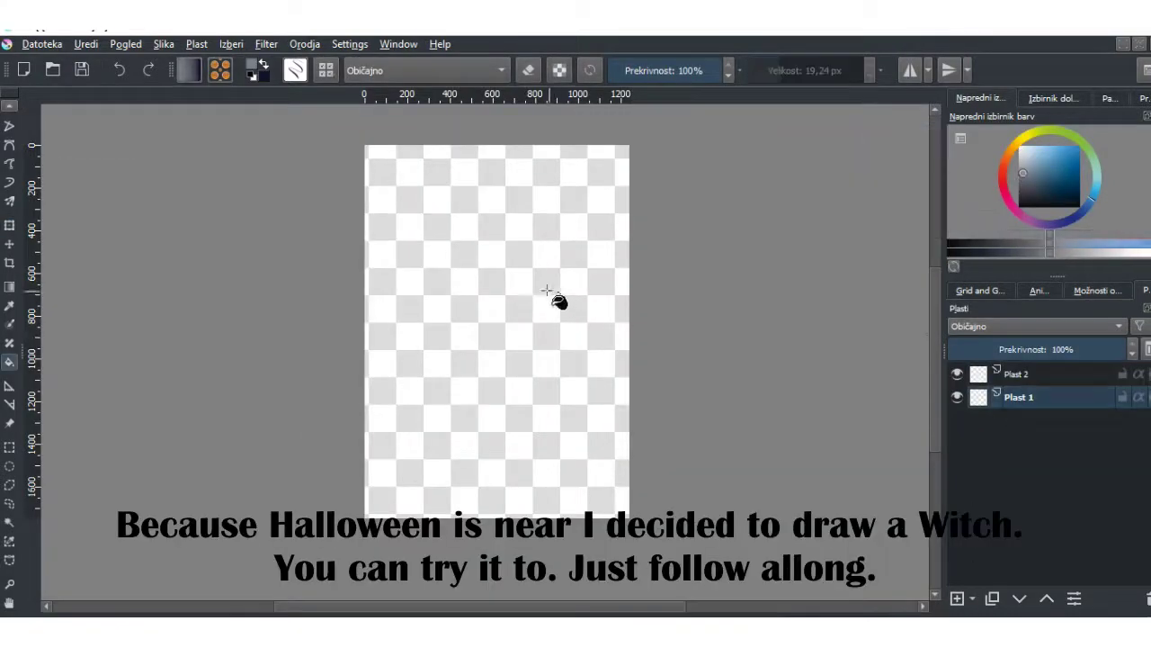
left_click(561, 304)
left_click(1019, 374)
left_click(1079, 174)
left_click(297, 70)
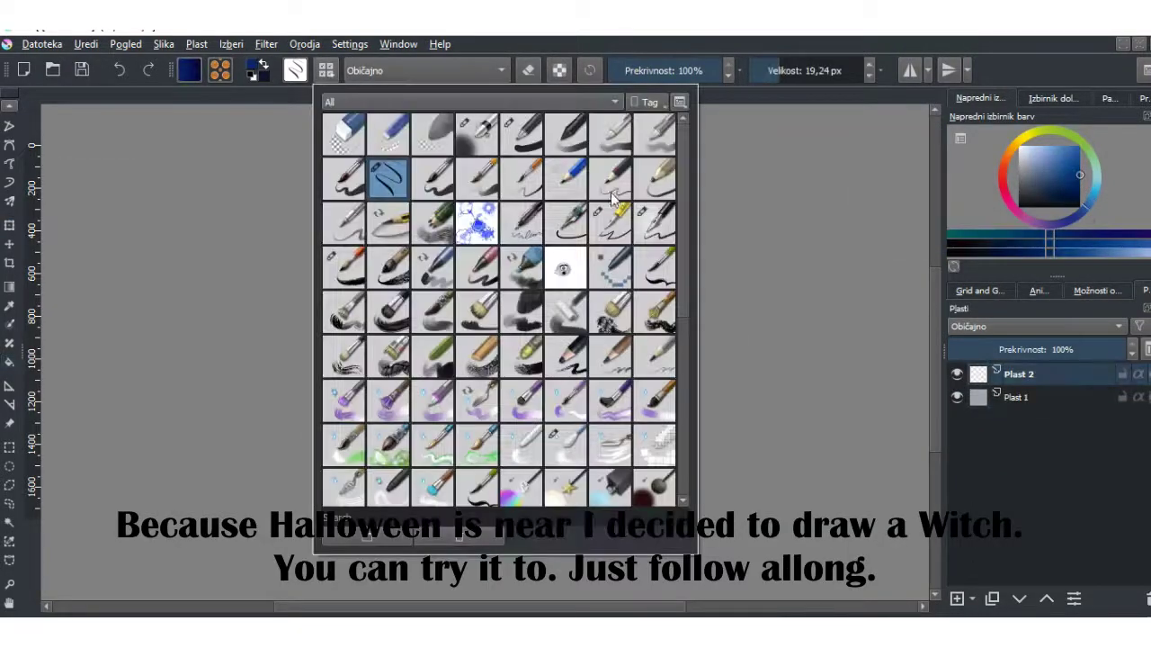
left_click(498, 330)
scroll(531, 216, "up", 1)
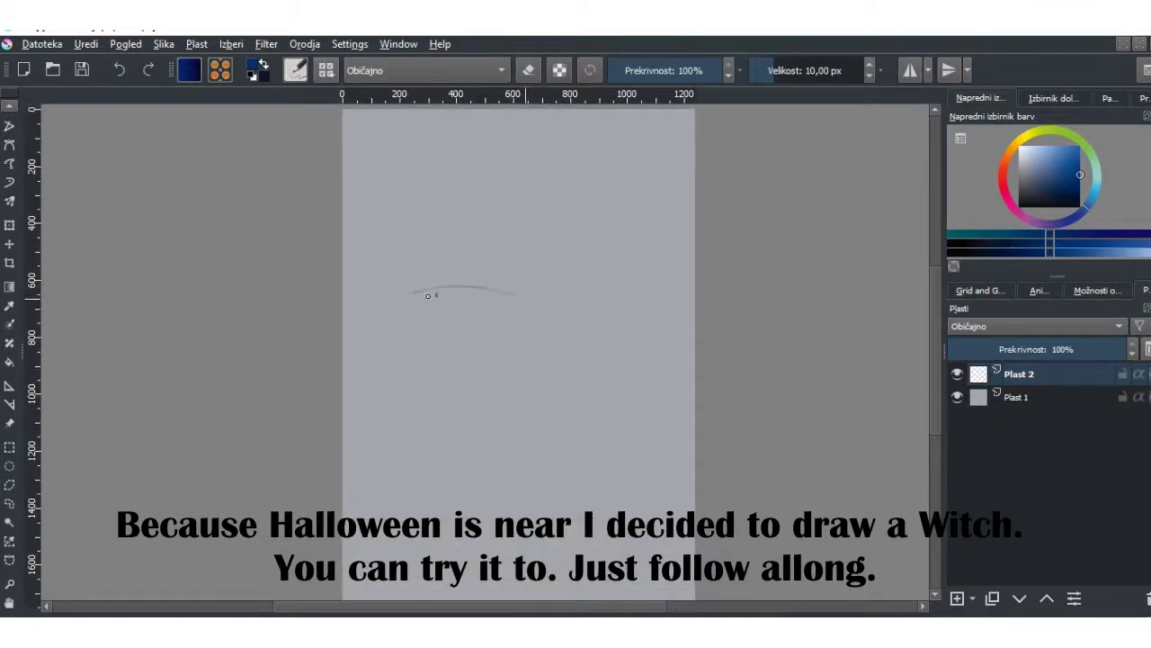
Sketch the pointed witch hat with its brim, buckle and hat-band hole.
left_click_drag(542, 200, 586, 299)
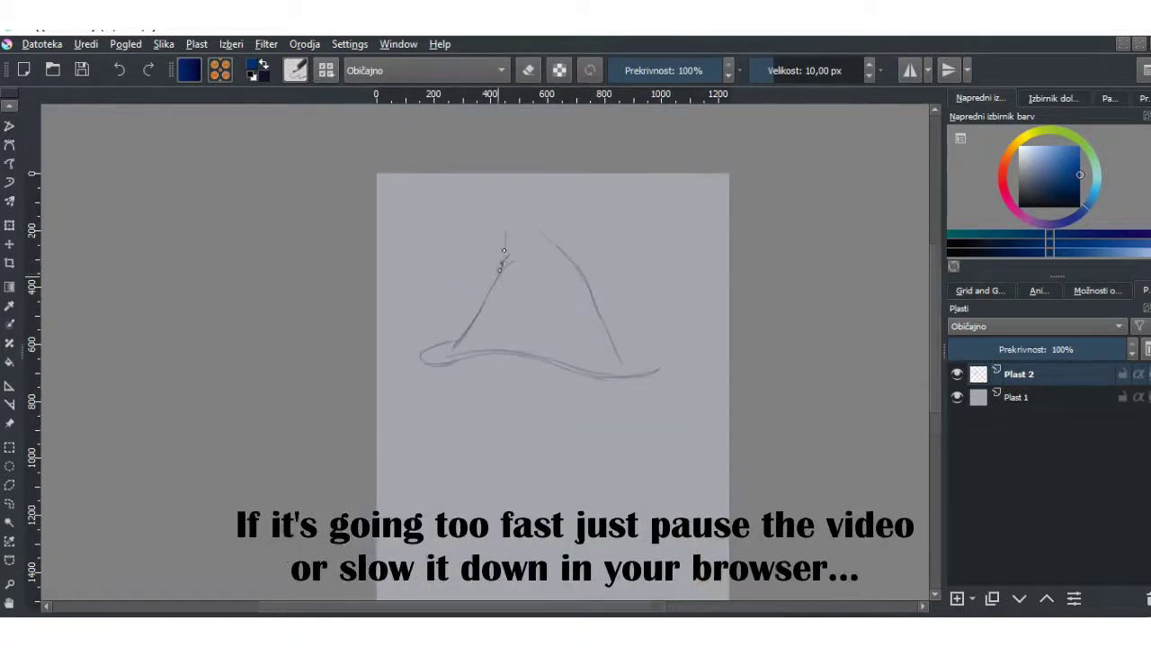
left_click_drag(668, 359, 614, 345)
left_click_drag(447, 366, 455, 247)
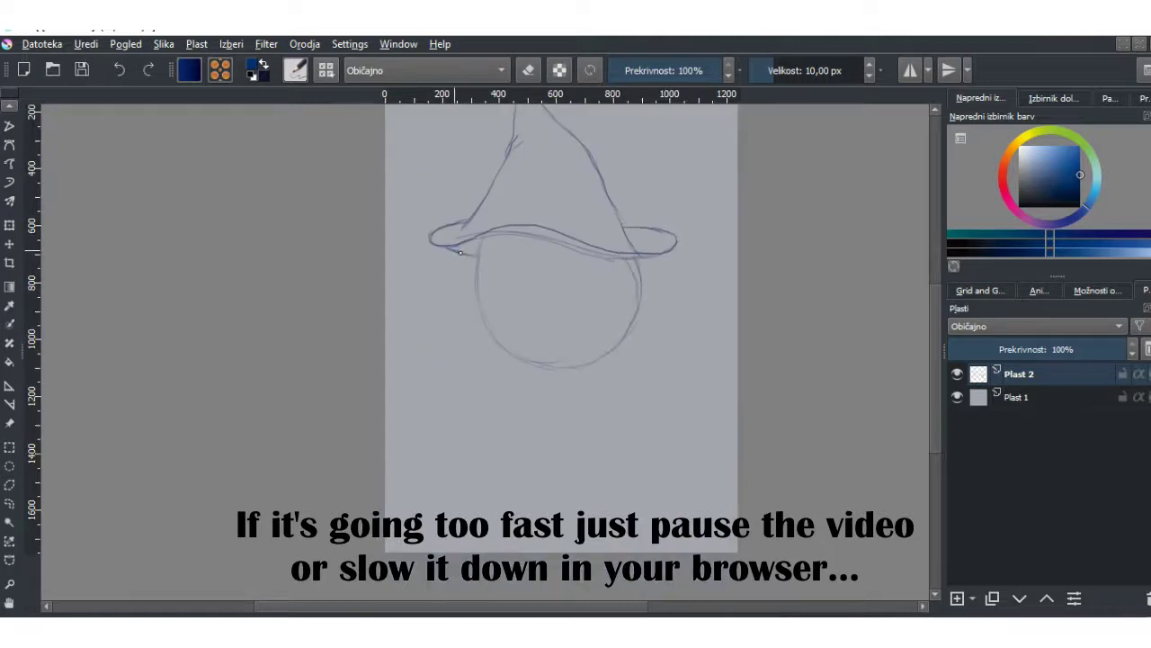
left_click_drag(639, 262, 670, 254)
left_click_drag(581, 267, 602, 291)
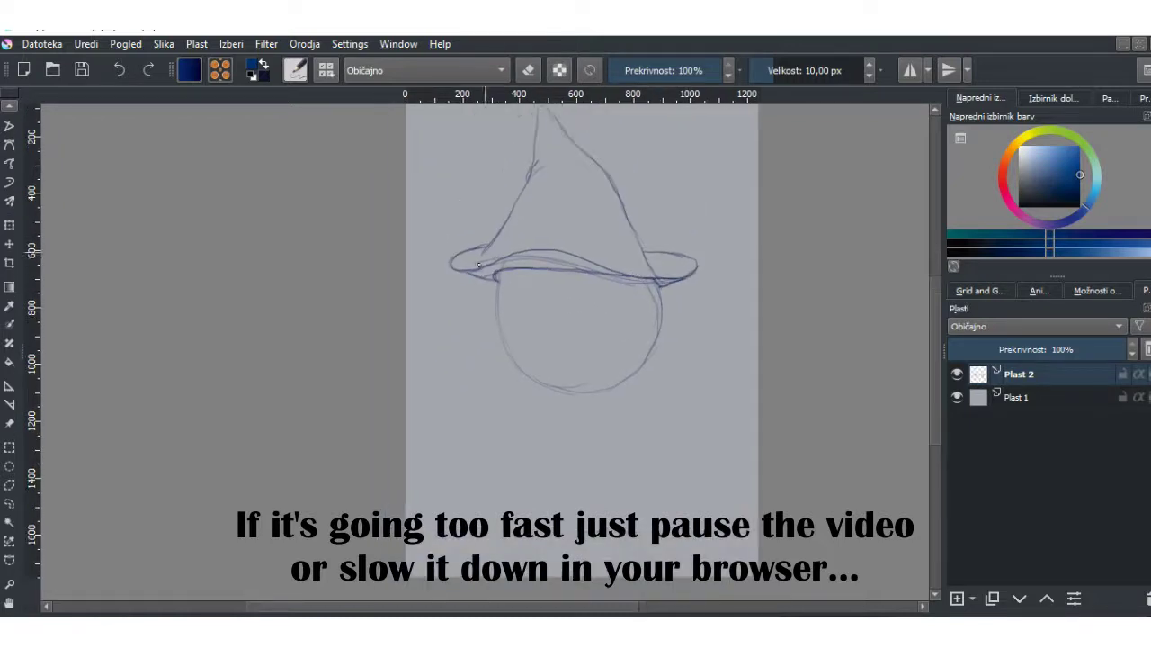
left_click_drag(586, 241, 595, 257)
scroll(593, 252, "up", 3)
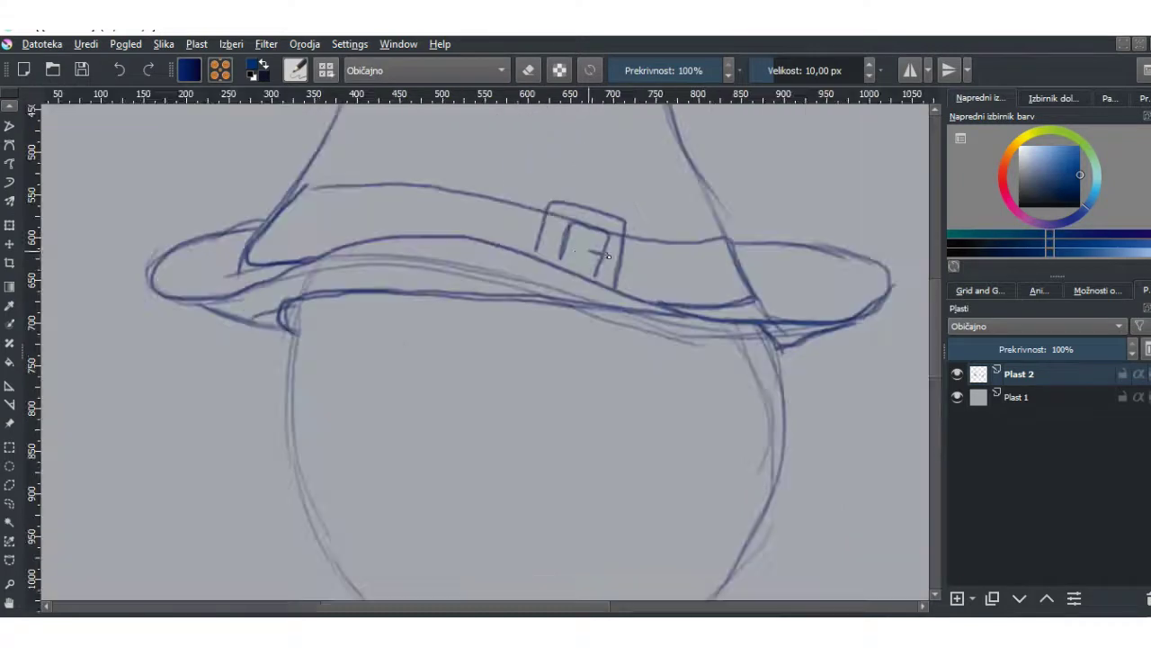
left_click(428, 218)
scroll(427, 218, "down", 5)
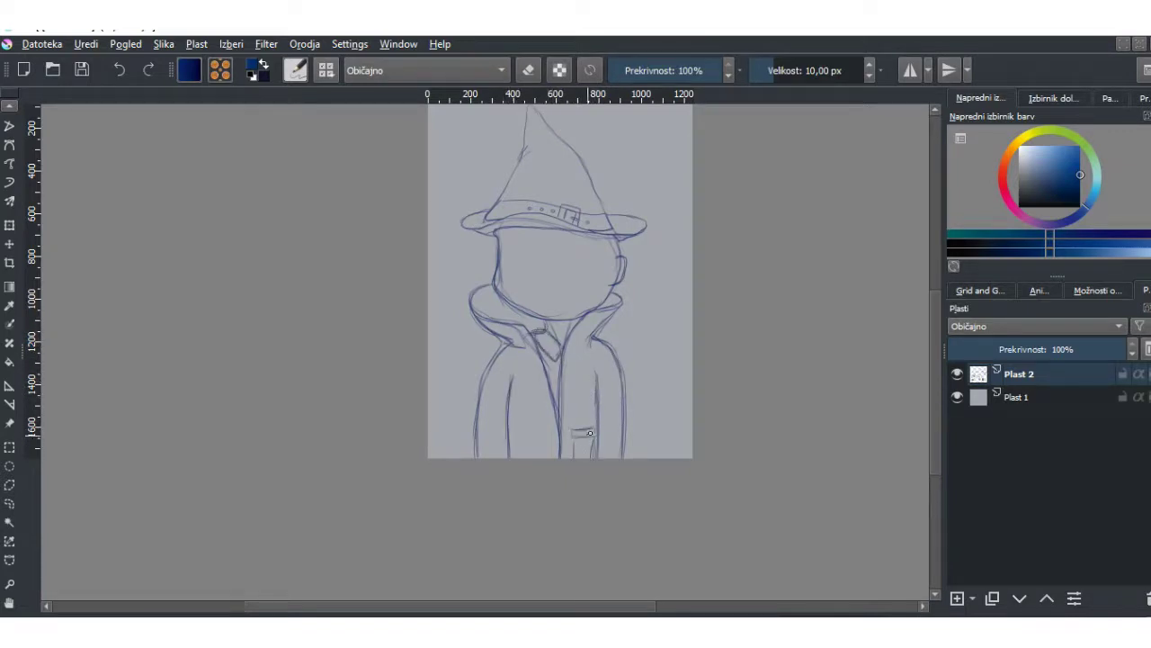
scroll(527, 400, "up", 4)
Sketch strokes below the hat brim and across the forehead.
scroll(540, 360, "down", 3)
left_click_drag(549, 241, 557, 273)
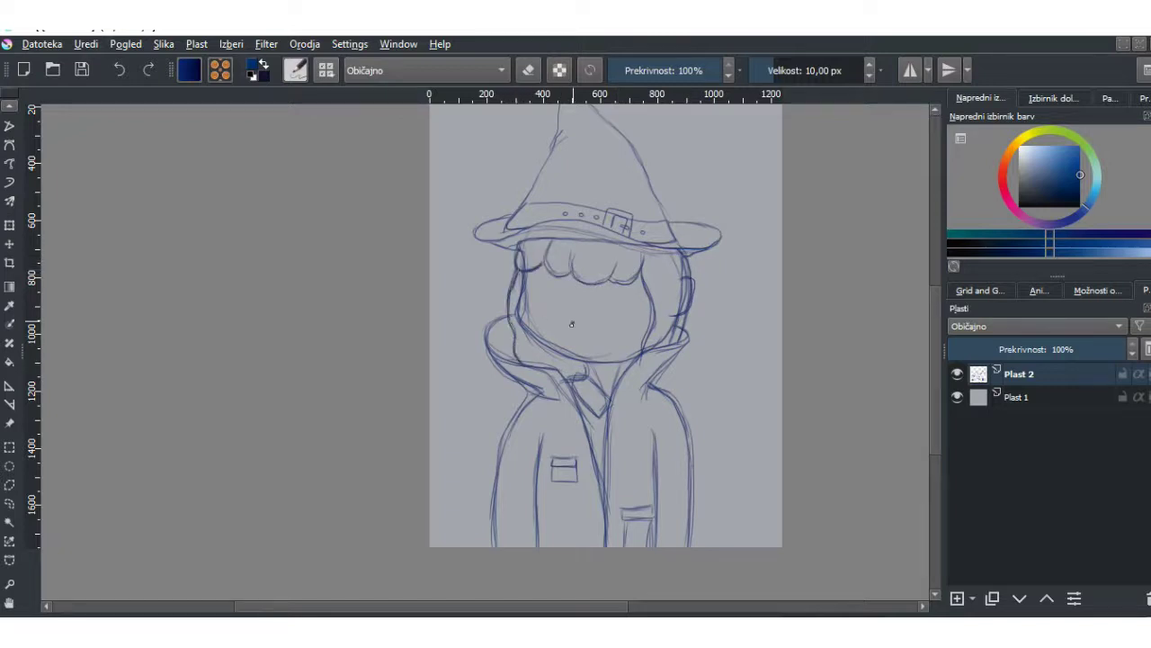
scroll(551, 295, "up", 3)
mouse_move(515, 270)
left_mouse_down()
mouse_move(557, 284)
mouse_move(503, 315)
mouse_move(655, 312)
left_mouse_up()
Copy the left eye, place the copy as the right eye, and merge it down.
key("ctrl+c")
key("ctrl+v")
key("ctrl+t")
key("Return")
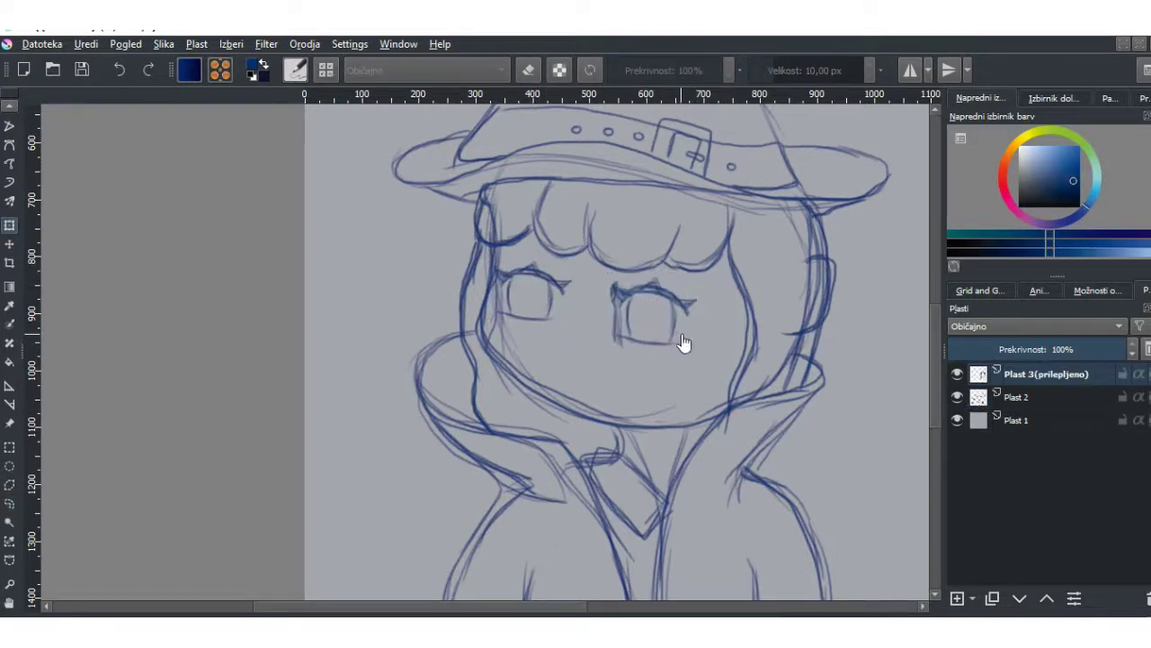
key("ctrl+e")
key("b")
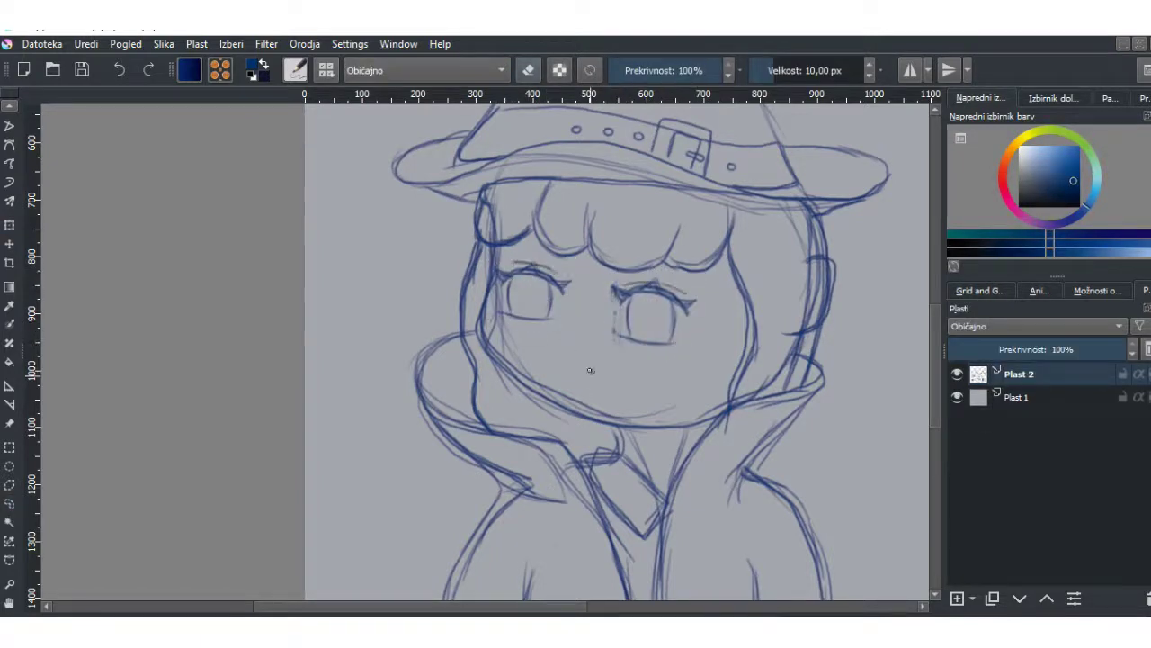
Scale the whole sketch down on the page with the transform tool.
scroll(618, 418, "down", 5)
scroll(618, 419, "down", 3, "ctrl")
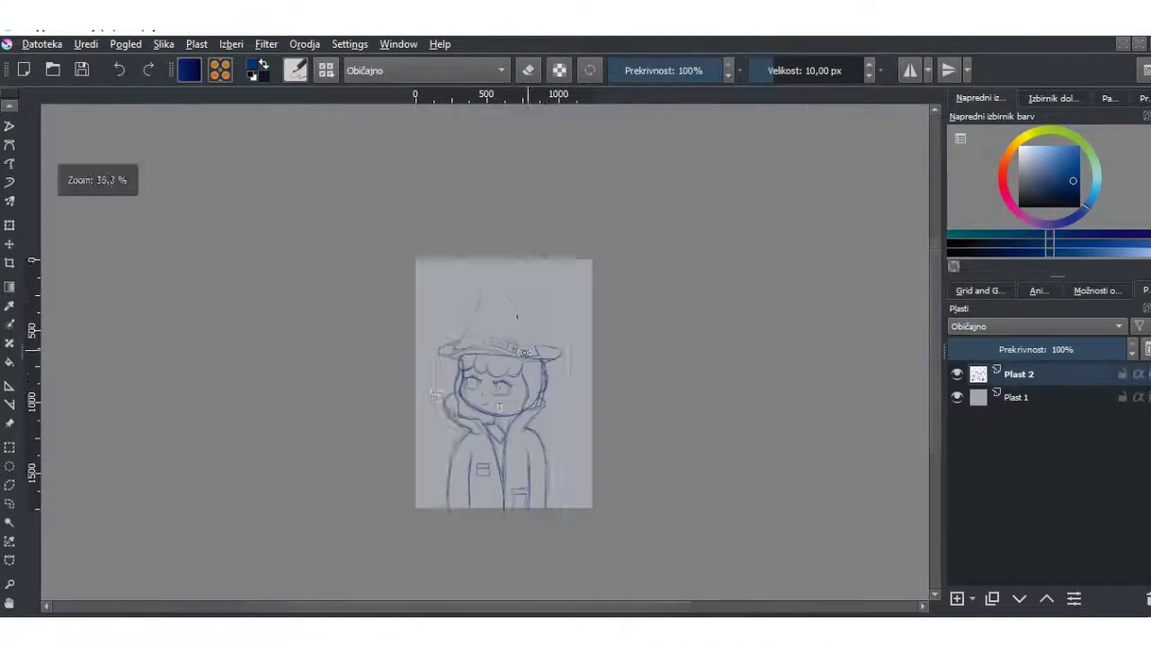
key("ctrl+t")
left_click_drag(630, 255, 608, 276)
key("Return")
scroll(525, 270, "up", 3, "ctrl")
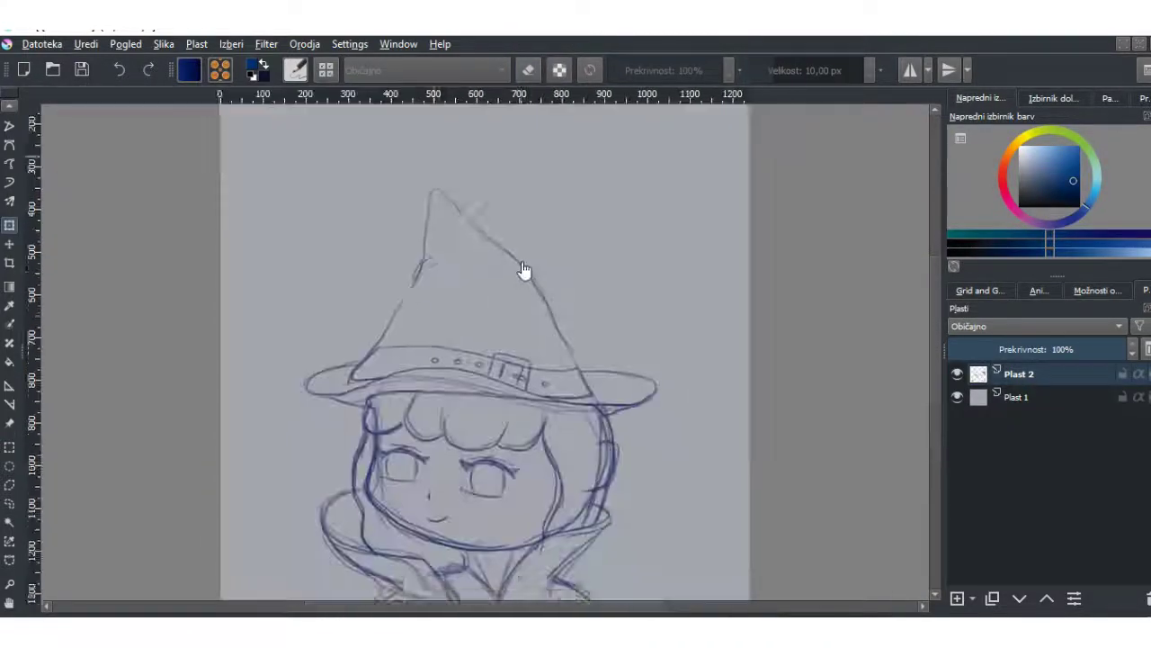
scroll(370, 208, "down", 1, "ctrl")
key("b")
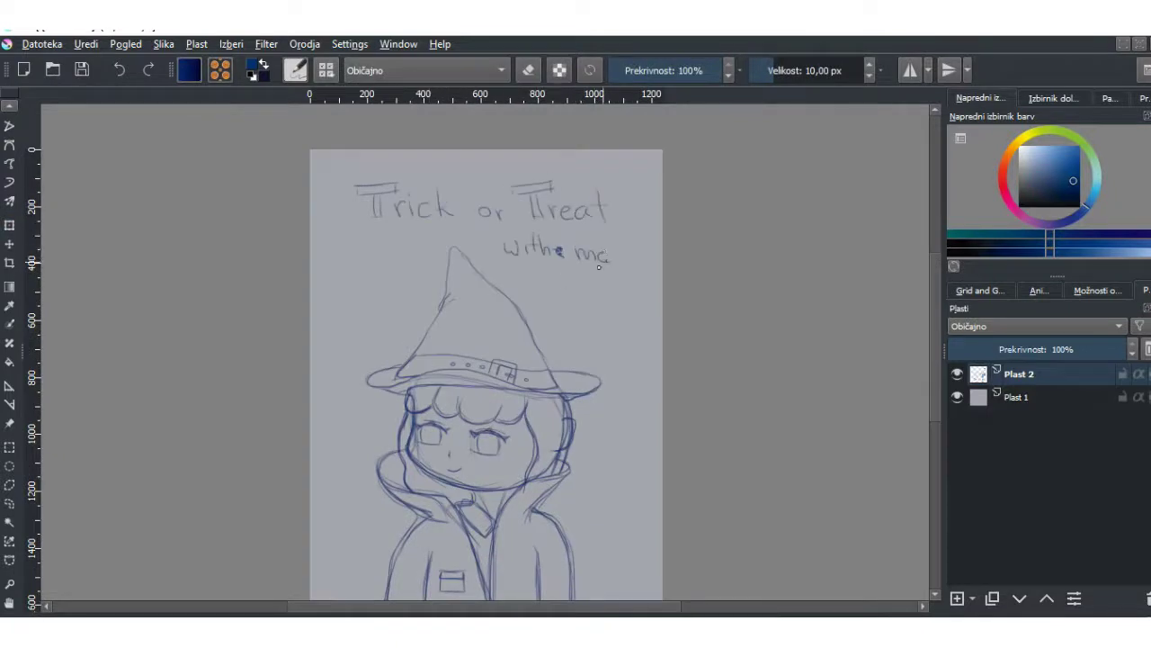
Add a new inking layer and fade the sketch layer to 31% opacity.
scroll(598, 266, "down", 3, "ctrl")
key("Insert")
left_click(1019, 396)
left_click_drag(1061, 349, 1006, 349)
Choose a bolder inking brush and ink a long black outline on the inking layer.
key("F6")
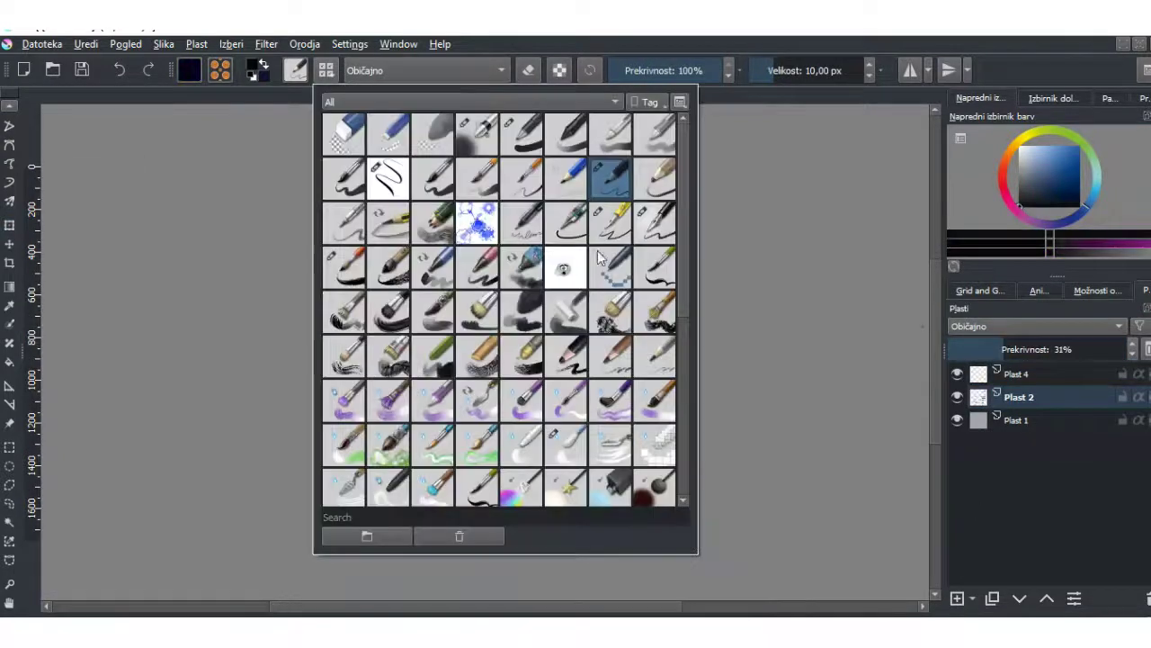
left_click(600, 258)
scroll(441, 270, "up", 3, "ctrl")
key("4")
key("4")
mouse_move(388, 206)
left_mouse_down()
mouse_move(423, 196)
mouse_move(674, 303)
left_mouse_up()
key("ctrl+z")
key("Page_Up")
key("6")
key("6")
key("6")
scroll(458, 252, "up", 3, "ctrl")
mouse_move(312, 135)
left_mouse_down()
mouse_move(477, 256)
mouse_move(805, 363)
left_mouse_up()
Ink the jaw outline, hat brim and its tip, and the buckle outlines.
key("5")
mouse_move(135, 270)
left_mouse_down()
mouse_move(311, 259)
mouse_move(745, 373)
left_mouse_up()
key("6")
key("6")
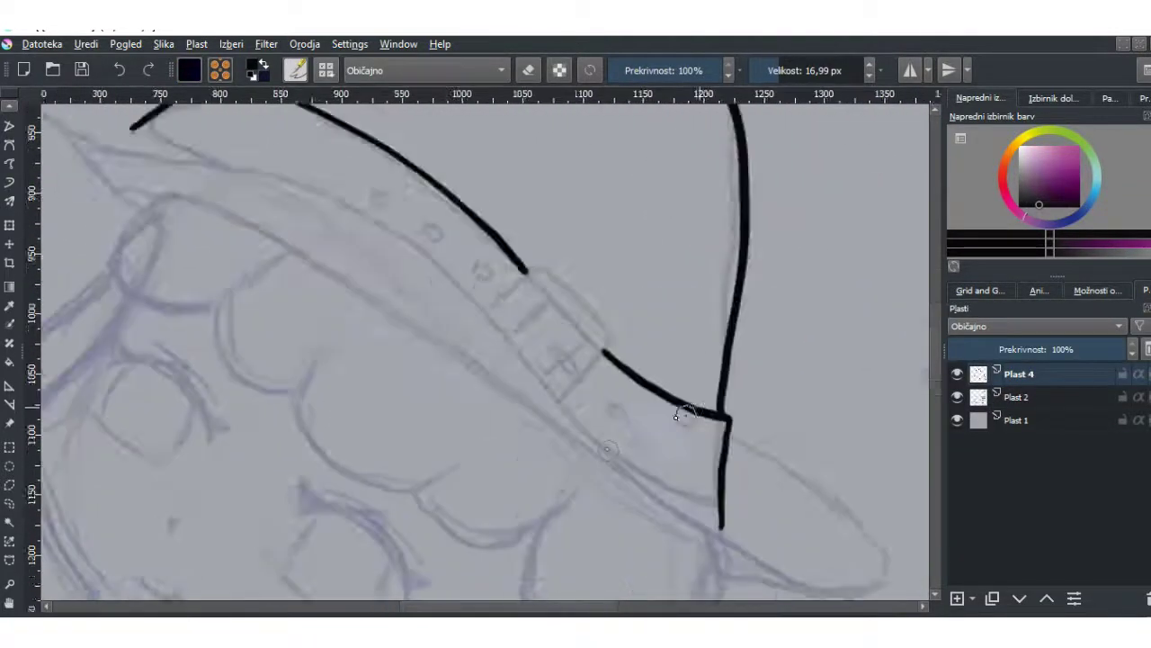
key("5")
left_click_drag(324, 270, 455, 225)
key("5")
mouse_move(572, 185)
left_mouse_down()
mouse_move(705, 282)
mouse_move(738, 270)
left_mouse_up()
key("5")
mouse_move(557, 216)
left_mouse_down()
mouse_move(670, 247)
mouse_move(639, 288)
left_mouse_up()
scroll(467, 270, "up", 3, "ctrl")
left_click_drag(446, 266, 467, 269)
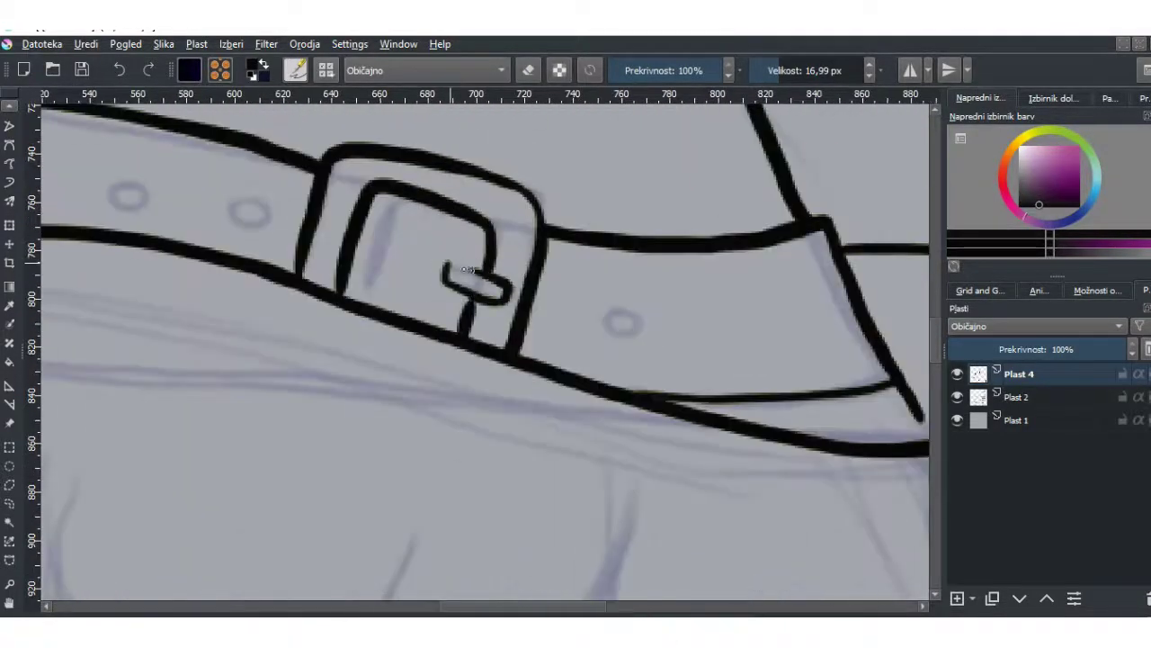
scroll(467, 270, "down", 3, "ctrl")
scroll(467, 270, "down", 2, "ctrl")
scroll(467, 270, "down", 3)
scroll(511, 235, "up", 4, "ctrl")
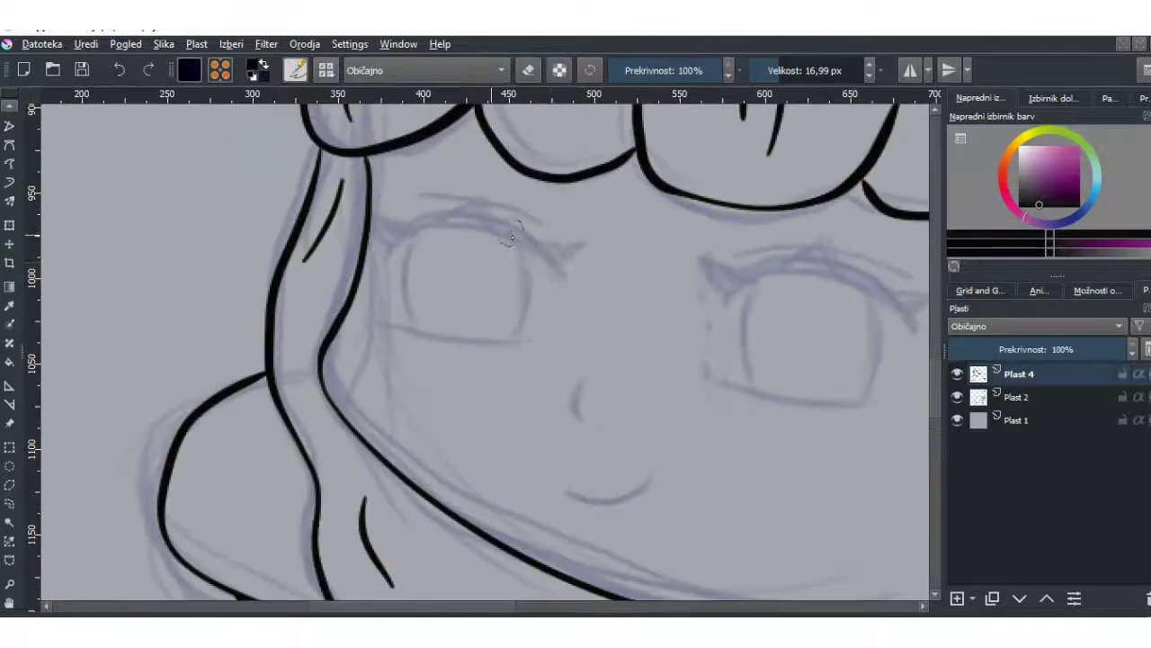
With a smaller brush, ink both eyes with lids and lashes, plus the smiling mouth.
key("bracketleft")
key("bracketleft")
key("bracketleft")
left_click_drag(531, 248, 559, 274)
left_click_drag(382, 255, 540, 247)
left_click_drag(541, 254, 567, 271)
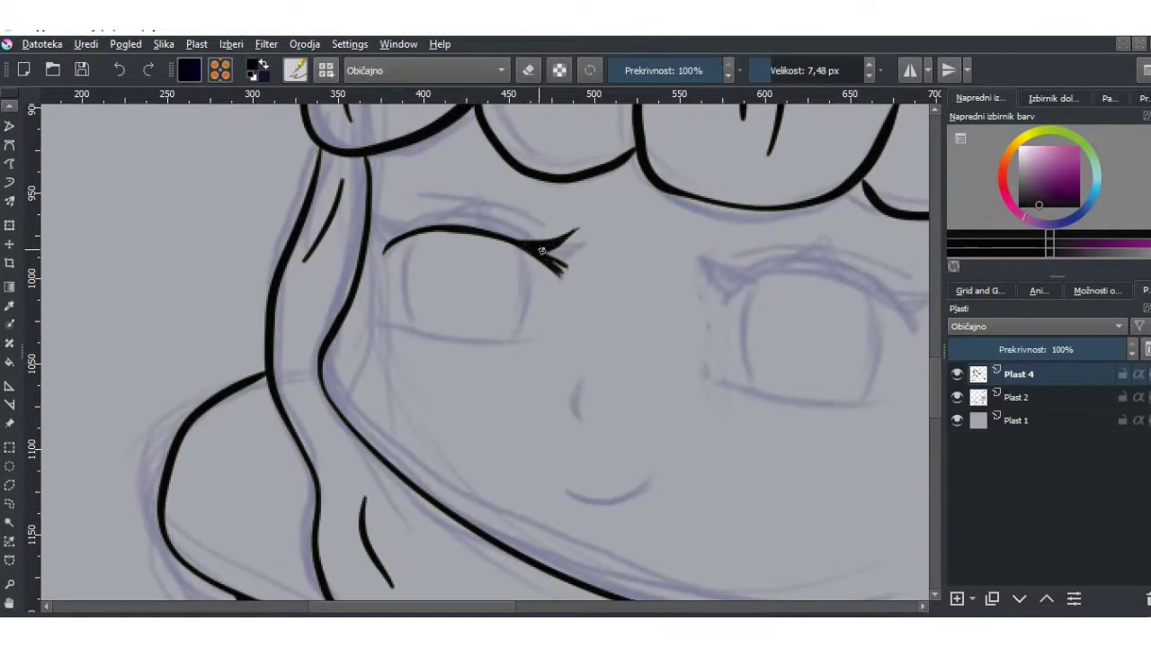
left_click_drag(382, 215, 410, 232)
scroll(410, 232, "down", 2)
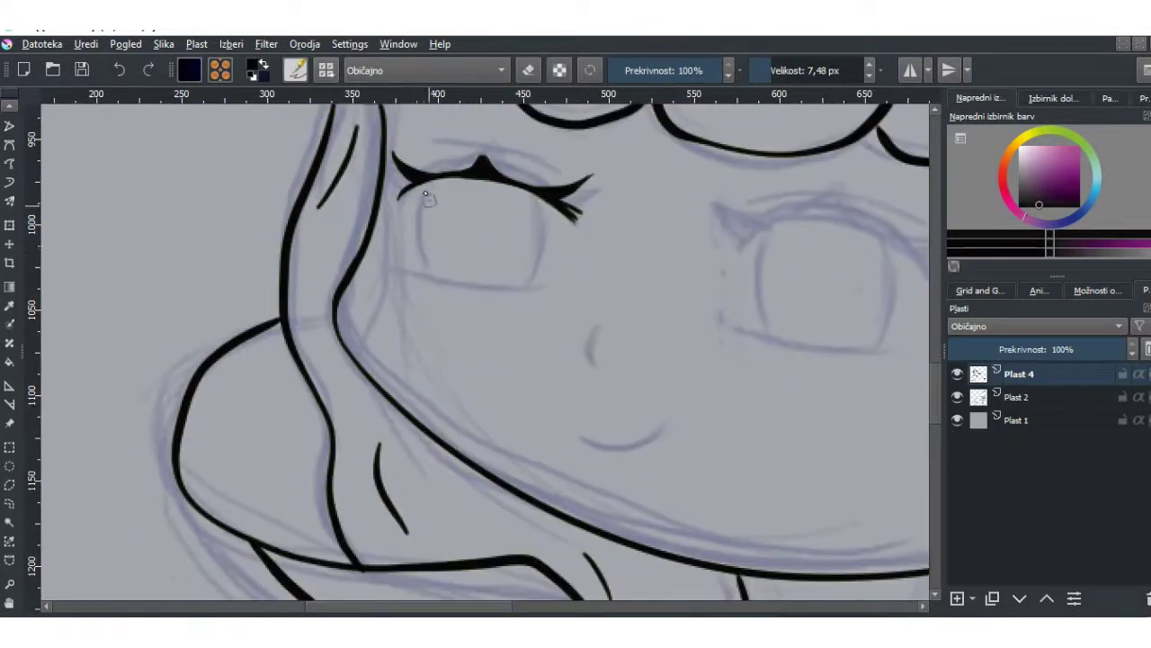
left_click_drag(534, 276, 421, 275)
scroll(422, 275, "right", 2)
scroll(422, 275, "right", 2)
mouse_move(484, 238)
left_mouse_down()
mouse_move(593, 216)
mouse_move(673, 271)
left_mouse_up()
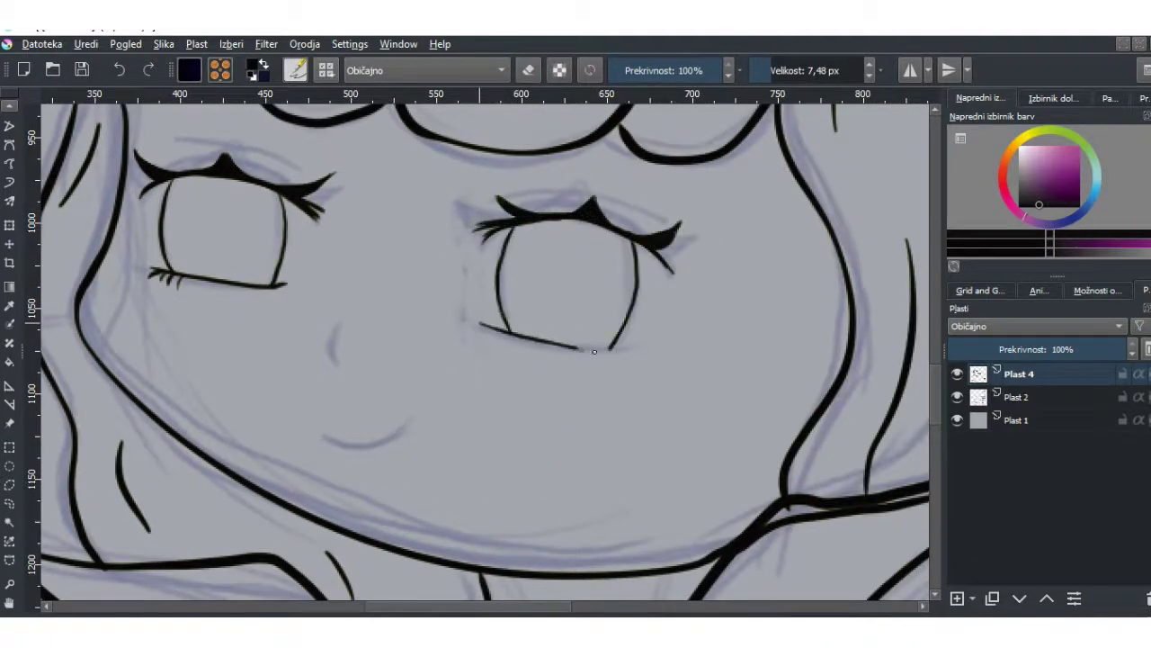
scroll(622, 362, "down", 3)
left_click_drag(437, 378, 527, 363)
scroll(423, 381, "up", 5)
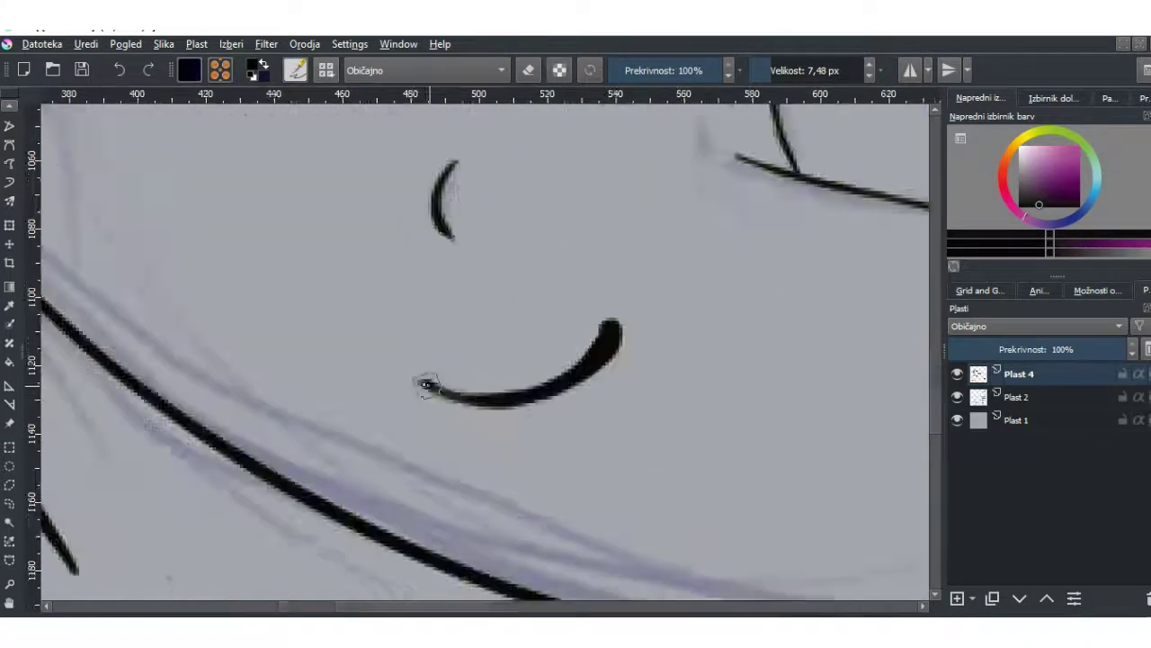
Ink the jacket's two pockets, body lines and right sleeve line.
key("1")
scroll(413, 378, "up", 3)
left_click_drag(327, 311, 481, 314)
mouse_move(338, 345)
left_mouse_down()
mouse_move(347, 430)
mouse_move(492, 425)
left_mouse_up()
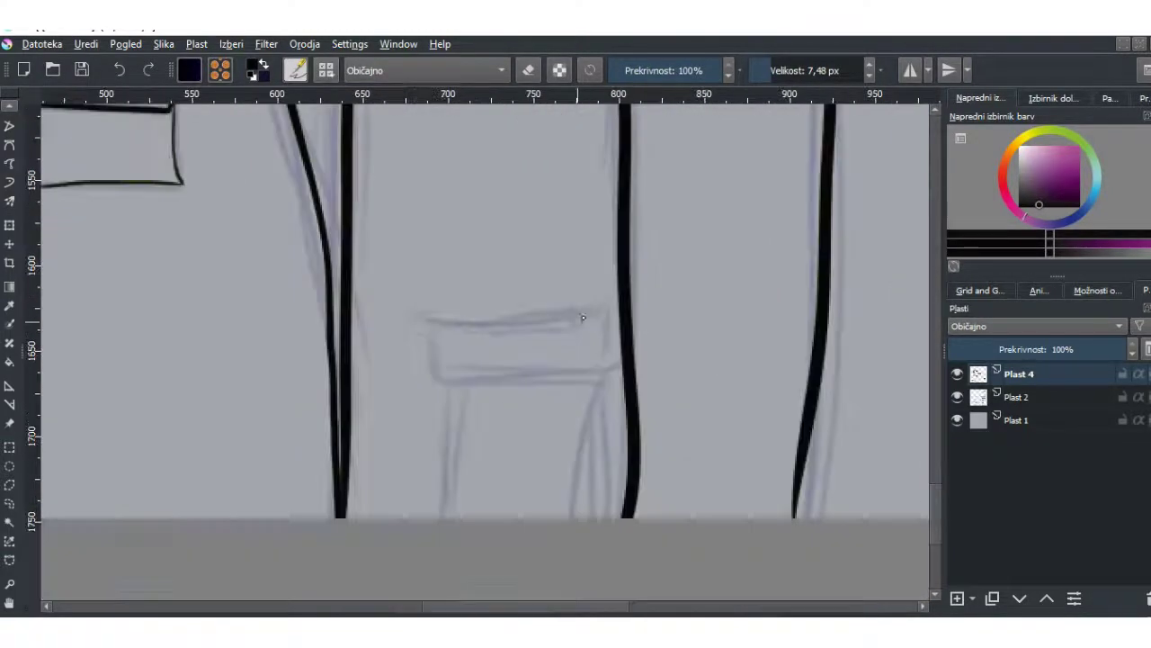
left_click_drag(598, 315, 439, 378)
left_click_drag(441, 377, 617, 371)
left_click_drag(598, 319, 617, 372)
left_click_drag(414, 320, 425, 518)
left_click_drag(439, 379, 446, 518)
scroll(430, 513, "down", 3)
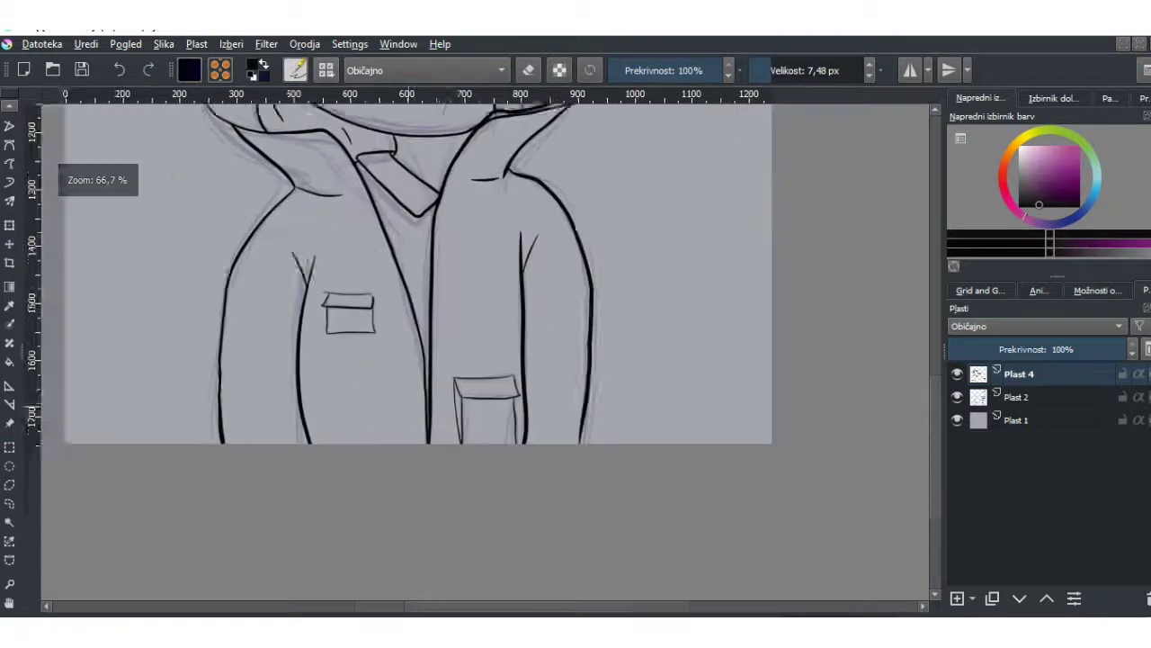
left_click_drag(477, 401, 441, 415)
left_click_drag(518, 352, 555, 431)
scroll(301, 302, "up", 2)
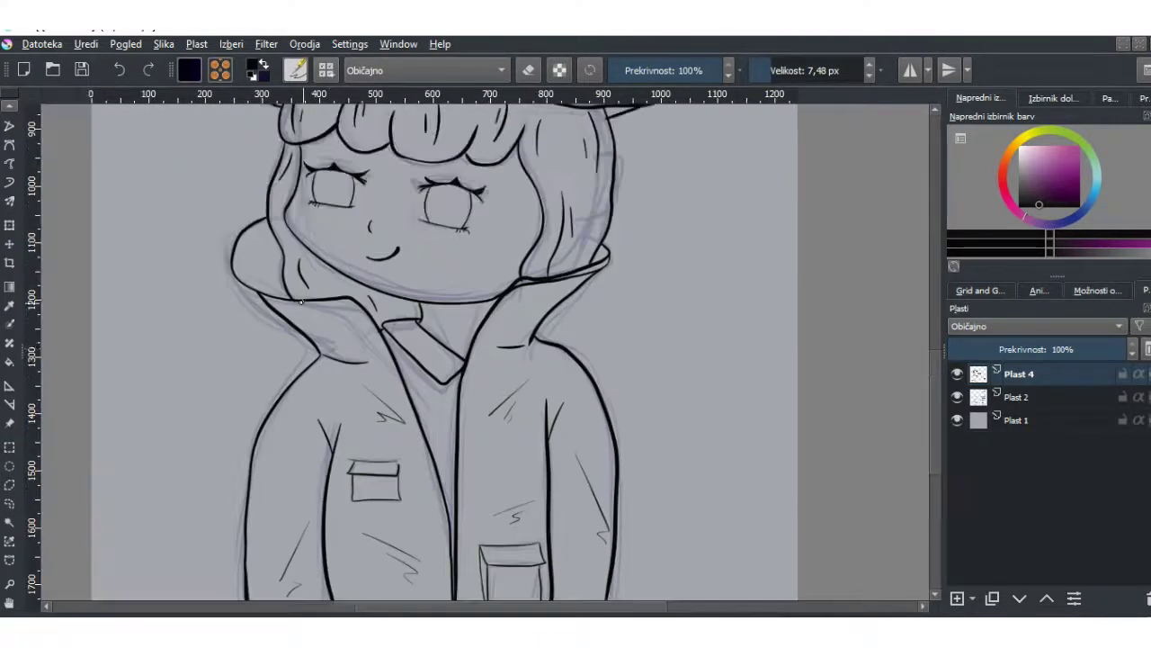
scroll(387, 350, "down", 3)
left_click(295, 70)
Add a lettering layer, enable brush smoothing, and draw a smooth T for 'Trick'.
scroll(360, 360, "up", 2)
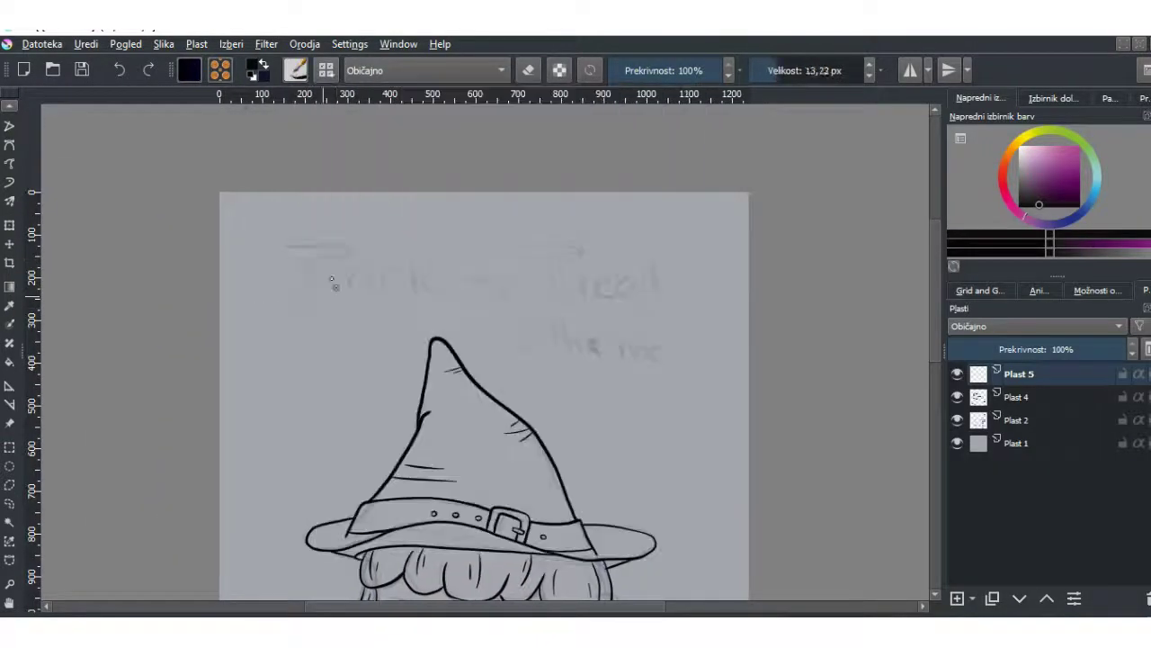
key("Insert")
scroll(241, 238, "up", 1)
left_click_drag(236, 241, 308, 240)
left_click_drag(270, 249, 272, 315)
left_click(1097, 289)
key("ctrl+z")
key("ctrl+z")
left_click_drag(237, 241, 308, 240)
left_click_drag(271, 247, 272, 317)
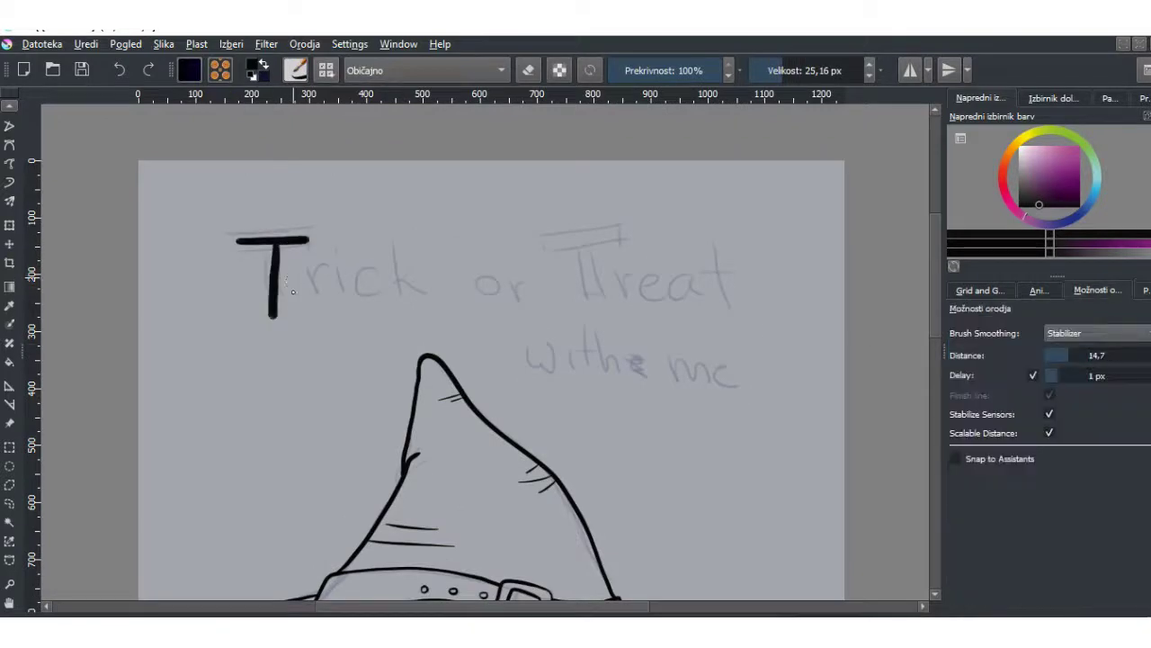
Letter the rest of 'Trick' and the word 'Treat'.
left_click_drag(358, 282, 360, 322)
left_click_drag(378, 234, 379, 320)
left_click_drag(402, 262, 407, 315)
left_click_drag(490, 213, 567, 216)
left_click_drag(535, 220, 535, 303)
left_click_drag(559, 301, 578, 268)
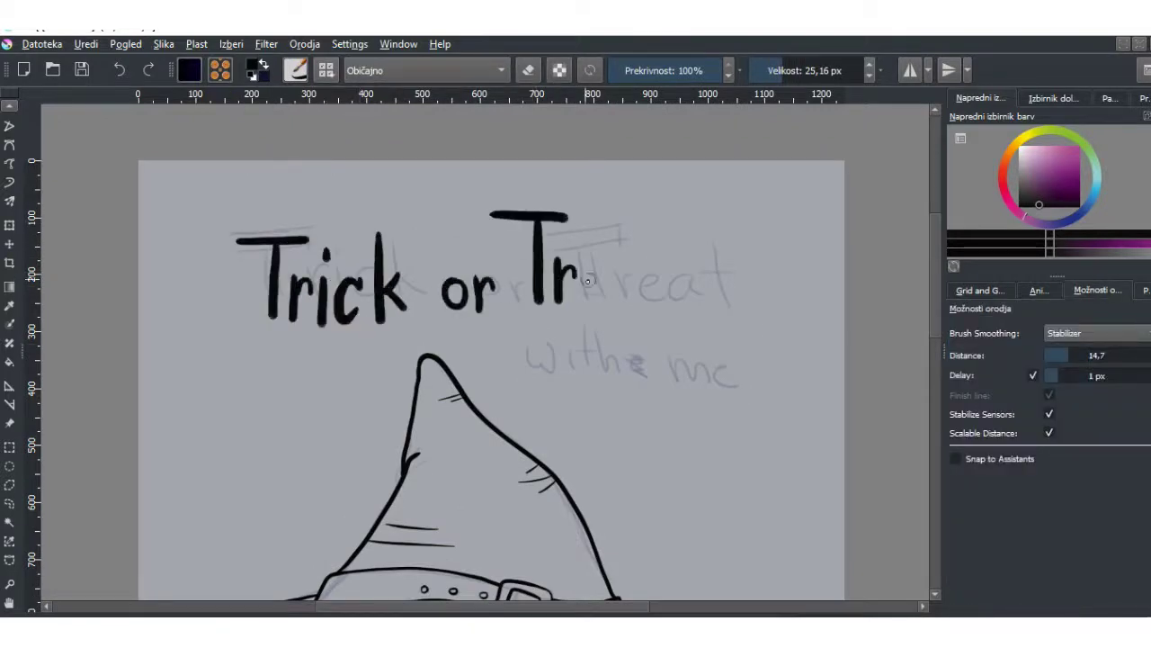
left_click_drag(640, 298, 644, 306)
left_click_drag(671, 199, 690, 304)
left_click_drag(655, 239, 702, 238)
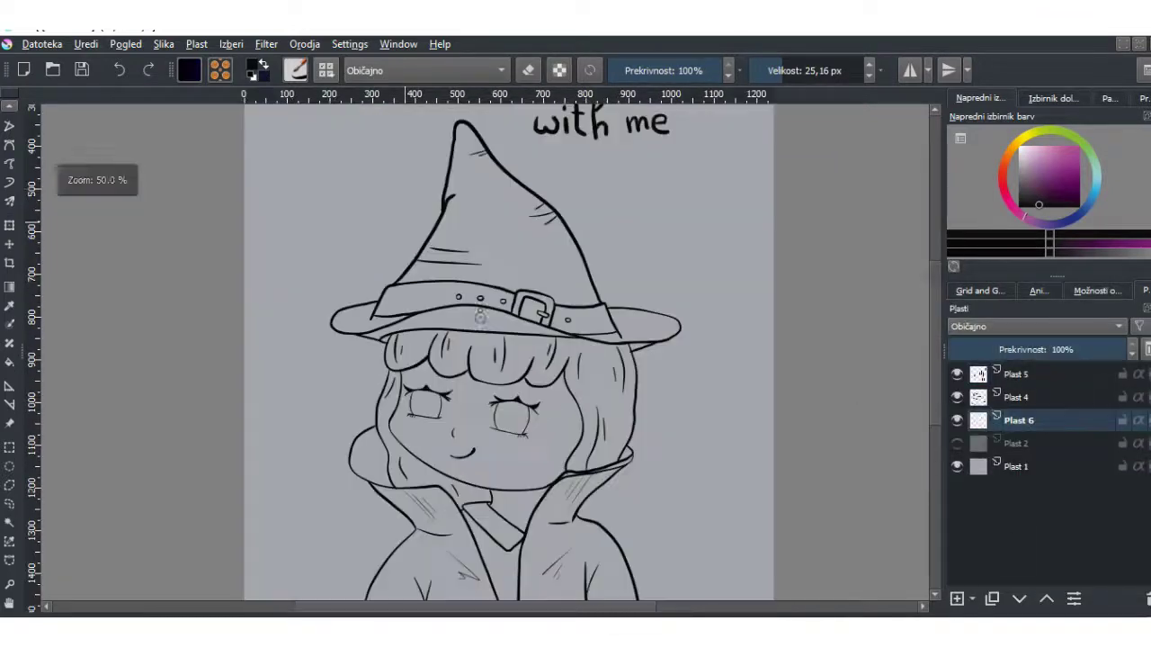
Paint the hat's tip, crown and brim light brown on Plast 6.
left_click(1044, 165)
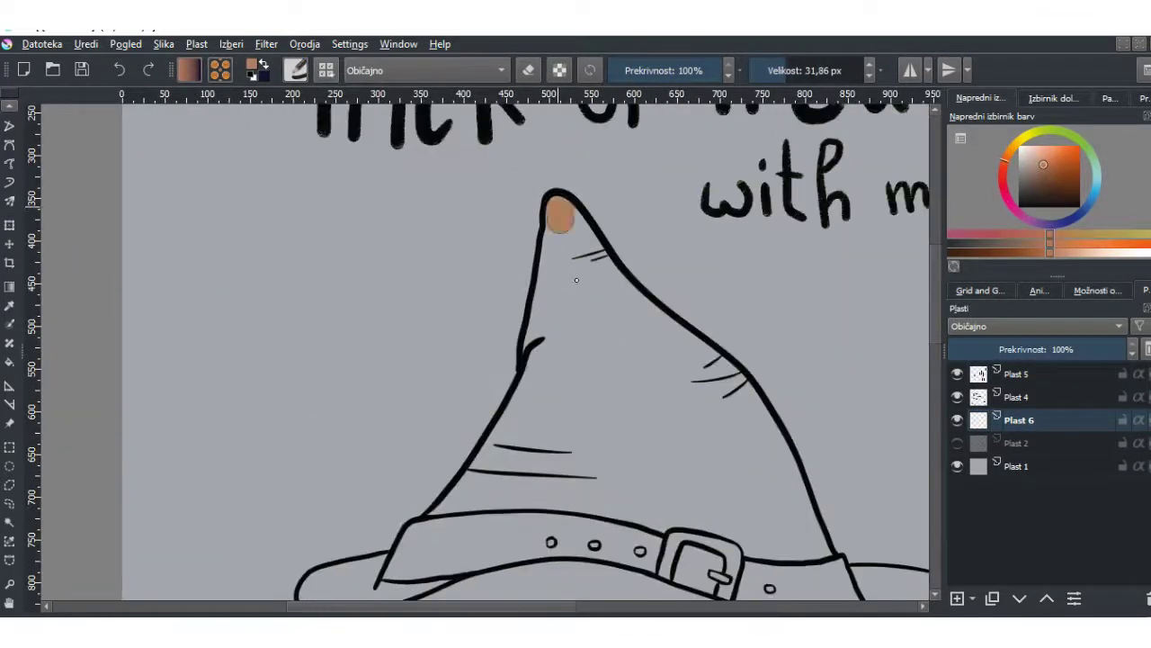
left_click_drag(553, 212, 674, 419)
mouse_move(612, 270)
left_mouse_down()
mouse_move(724, 373)
mouse_move(630, 468)
left_mouse_up()
left_click_drag(549, 225, 576, 468)
scroll(575, 405, "down", 2)
left_click_drag(540, 269, 468, 432)
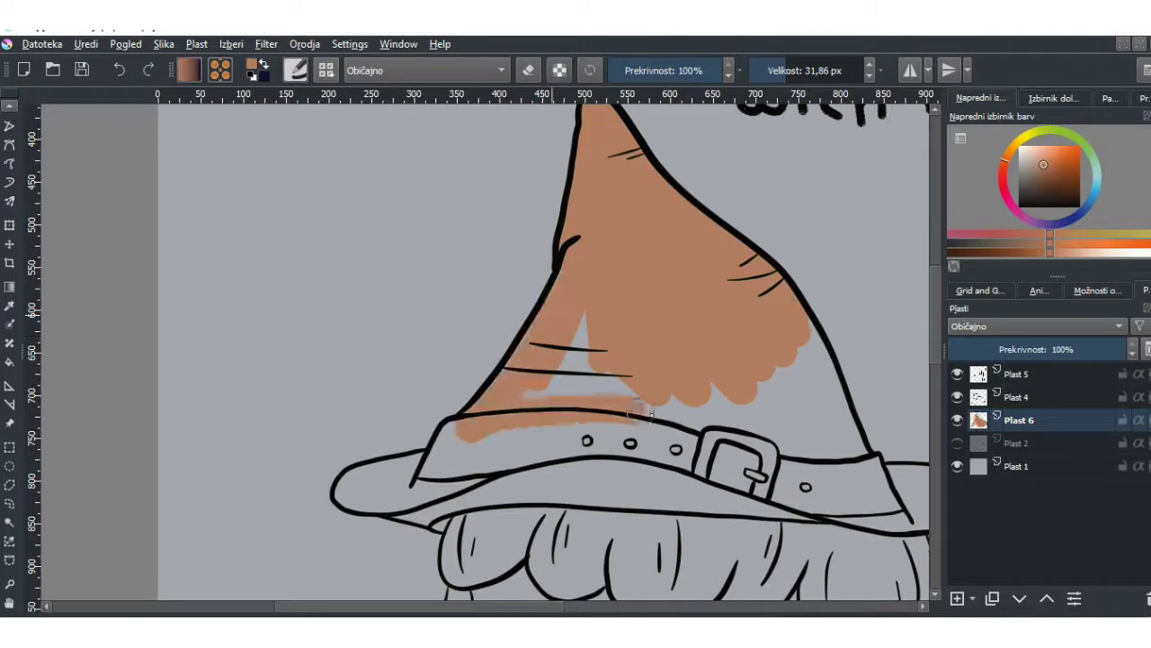
left_click_drag(531, 396, 711, 423)
mouse_move(809, 422)
left_mouse_down()
mouse_move(794, 318)
mouse_move(828, 414)
left_mouse_up()
scroll(576, 359, "down", 3)
left_click_drag(378, 387, 450, 360)
scroll(419, 272, "right", 3)
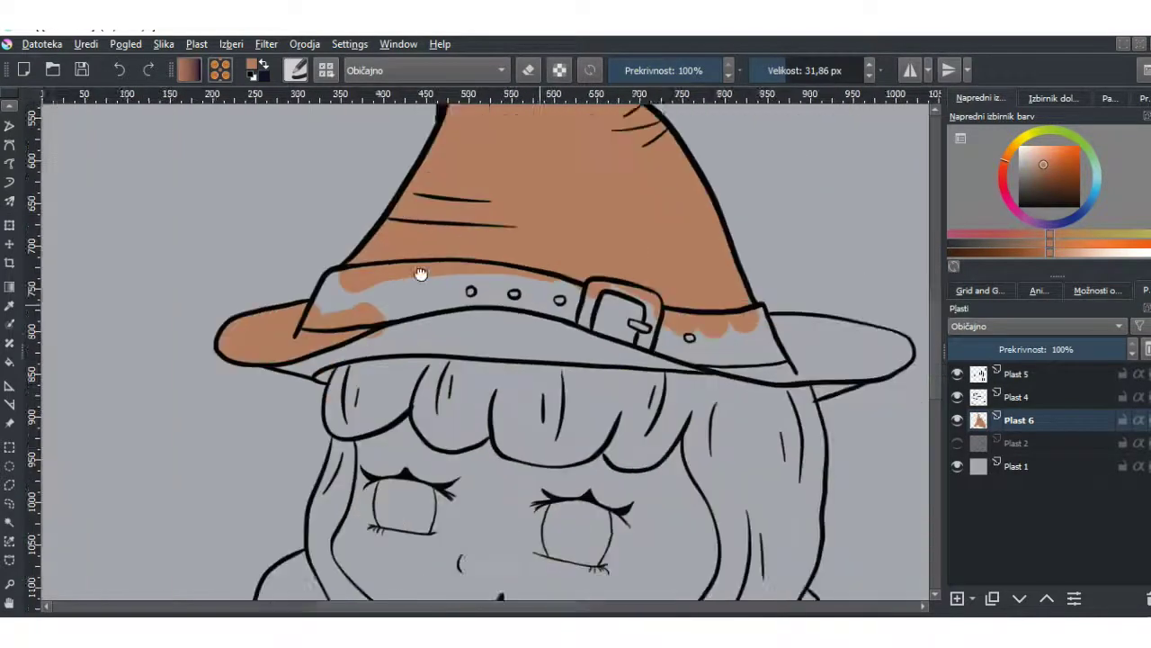
mouse_move(756, 337)
left_mouse_down()
mouse_move(688, 297)
mouse_move(773, 335)
left_mouse_up()
scroll(486, 360, "left", 3)
Shade the underside of the hat brim darker brown with a smaller brush.
key("bracketleft")
key("bracketleft")
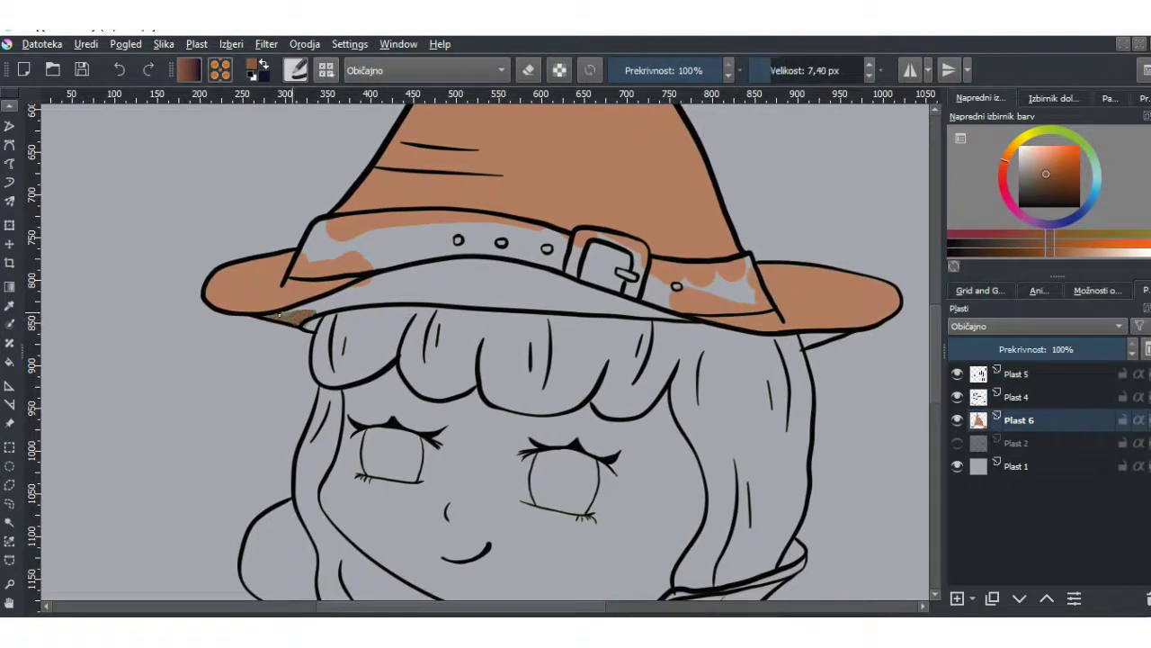
left_click_drag(387, 302, 324, 297)
key("bracketright")
left_click_drag(396, 270, 603, 297)
left_click_drag(396, 306, 629, 310)
scroll(504, 297, "right", 3)
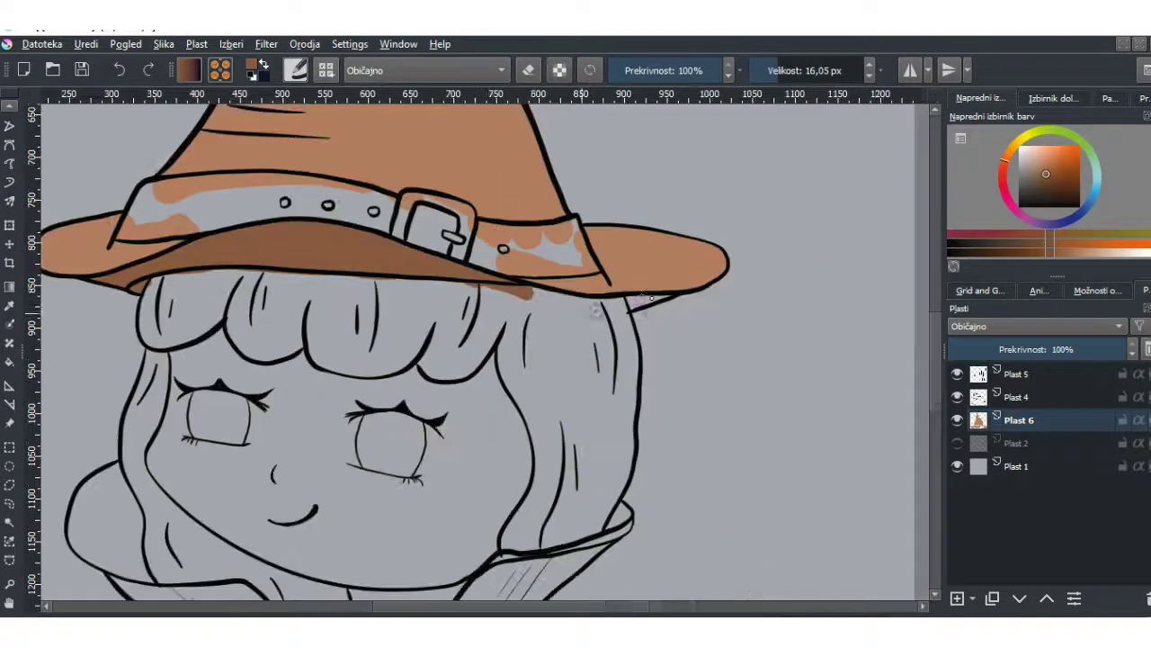
scroll(523, 261, "left", 2)
Paint the hat band dark grey from end to end.
left_click(524, 262, "ctrl")
mouse_move(224, 216)
left_mouse_down()
mouse_move(422, 207)
mouse_move(485, 252)
left_mouse_up()
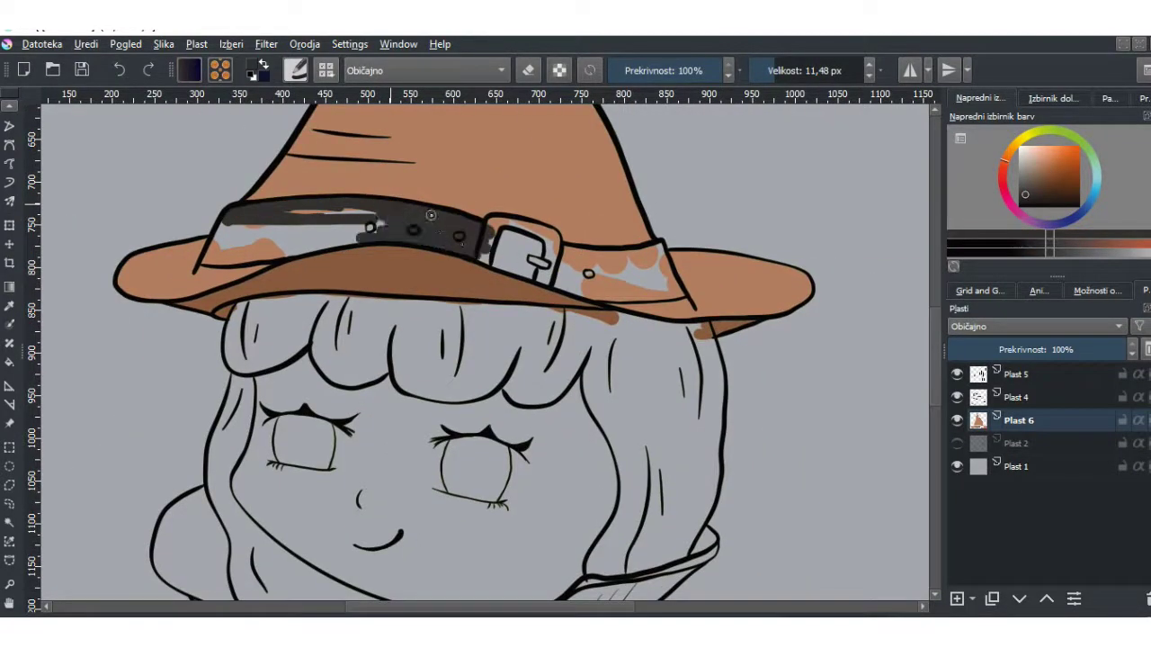
mouse_move(378, 229)
left_mouse_down()
mouse_move(206, 257)
mouse_move(360, 227)
left_mouse_up()
left_click_drag(216, 247, 328, 225)
mouse_move(493, 252)
left_mouse_down()
mouse_move(557, 279)
mouse_move(661, 288)
left_mouse_up()
left_click_drag(567, 270, 665, 281)
Colour the buckle yellow and start painting dark maroon hair under the brim.
left_click(1028, 133)
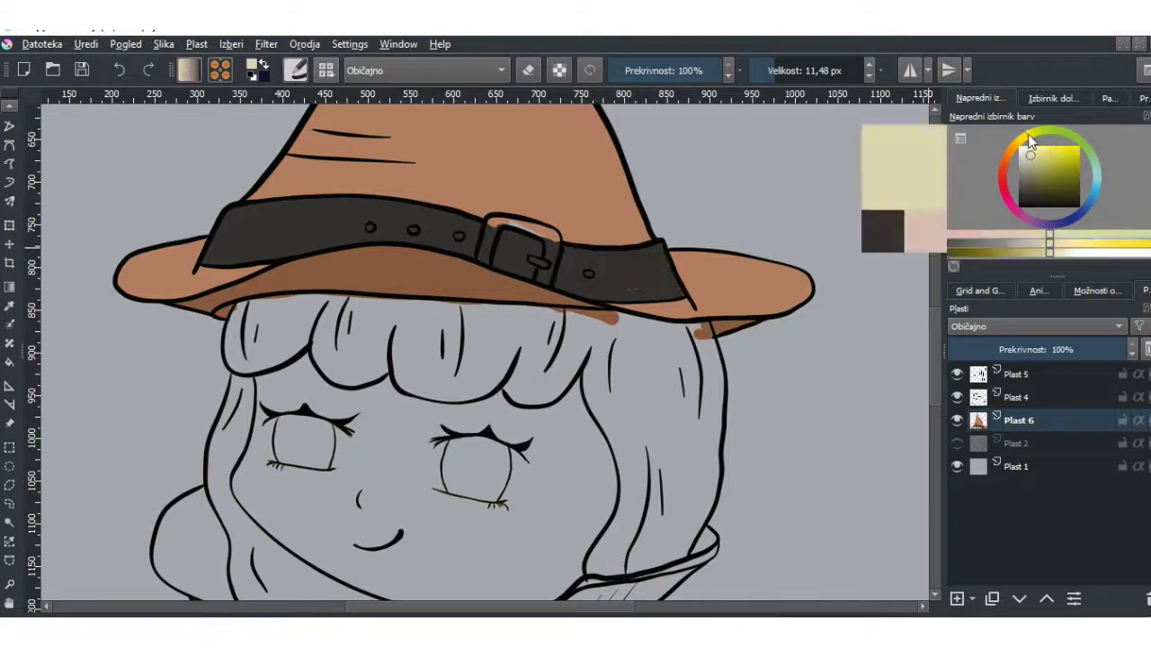
left_click(1051, 152)
left_click_drag(484, 259, 491, 222)
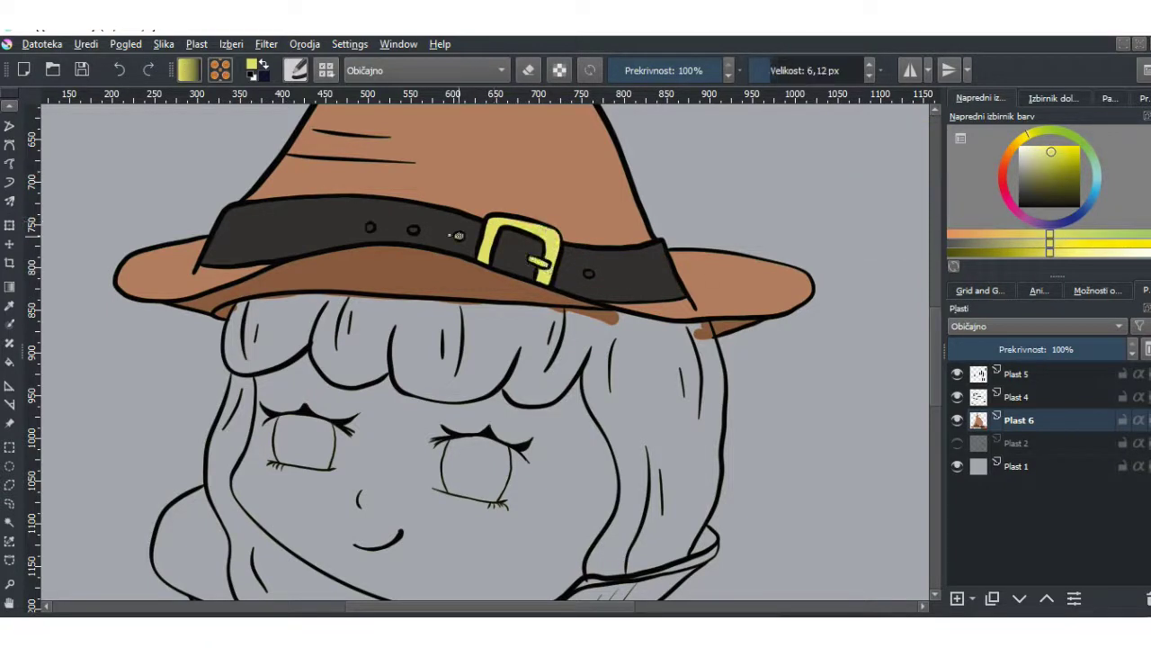
left_click(588, 273, "ctrl")
mouse_move(252, 311)
left_mouse_down()
mouse_move(446, 304)
mouse_move(630, 319)
left_mouse_up()
left_click_drag(704, 325, 723, 416)
Fill the left, right and top of the witch's hair solid maroon with a larger brush.
key("bracketright")
key("bracketright")
key("bracketright")
mouse_move(261, 306)
left_mouse_down()
mouse_move(238, 378)
mouse_move(229, 486)
left_mouse_up()
scroll(270, 449, "down", 3)
mouse_move(280, 435)
left_mouse_down()
mouse_move(270, 477)
mouse_move(423, 535)
left_mouse_up()
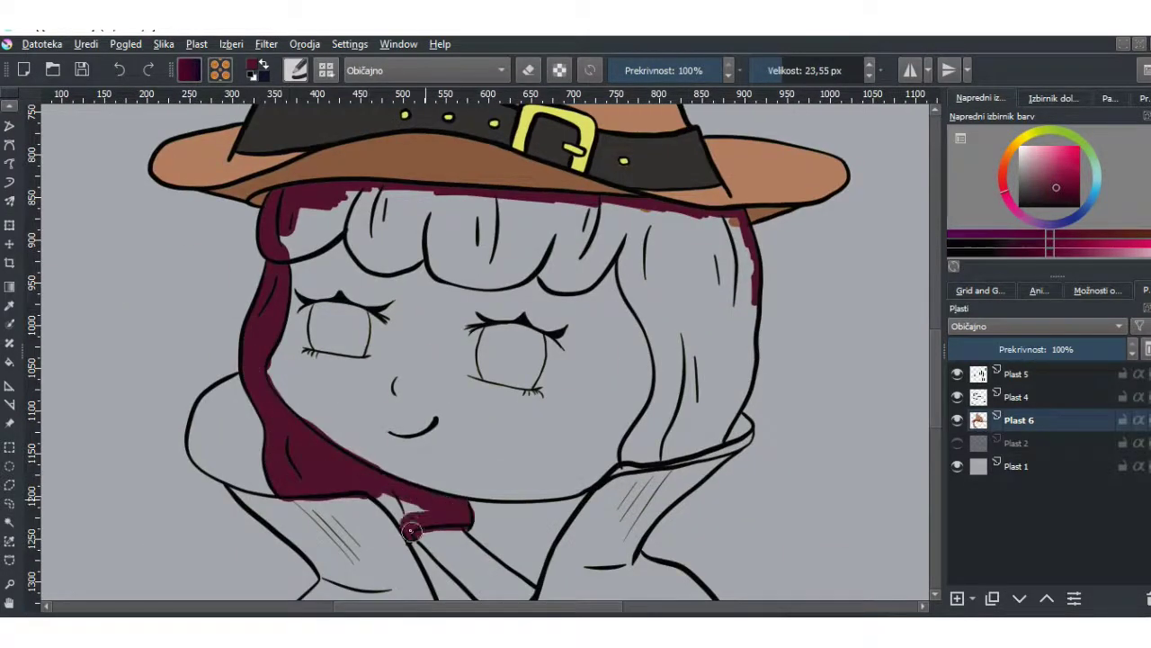
scroll(423, 531, "right", 3)
mouse_move(497, 238)
left_mouse_down()
mouse_move(586, 432)
mouse_move(603, 270)
mouse_move(540, 350)
left_mouse_up()
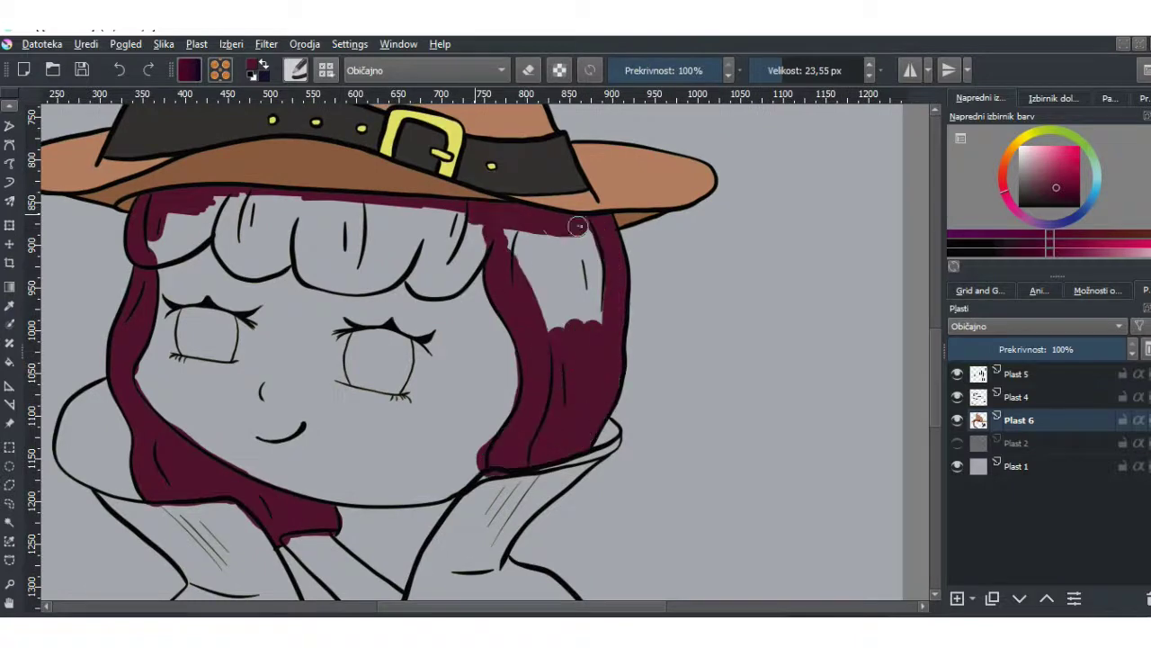
left_click_drag(522, 261, 593, 324)
mouse_move(162, 243)
left_mouse_down()
mouse_move(355, 205)
mouse_move(224, 243)
mouse_move(314, 278)
mouse_move(477, 279)
left_mouse_up()
Choose a light peach skin tone and paint the witch's face.
scroll(477, 279, "down", 2)
scroll(476, 279, "left", 2)
left_click_drag(1021, 192, 1037, 153)
left_click(1037, 152)
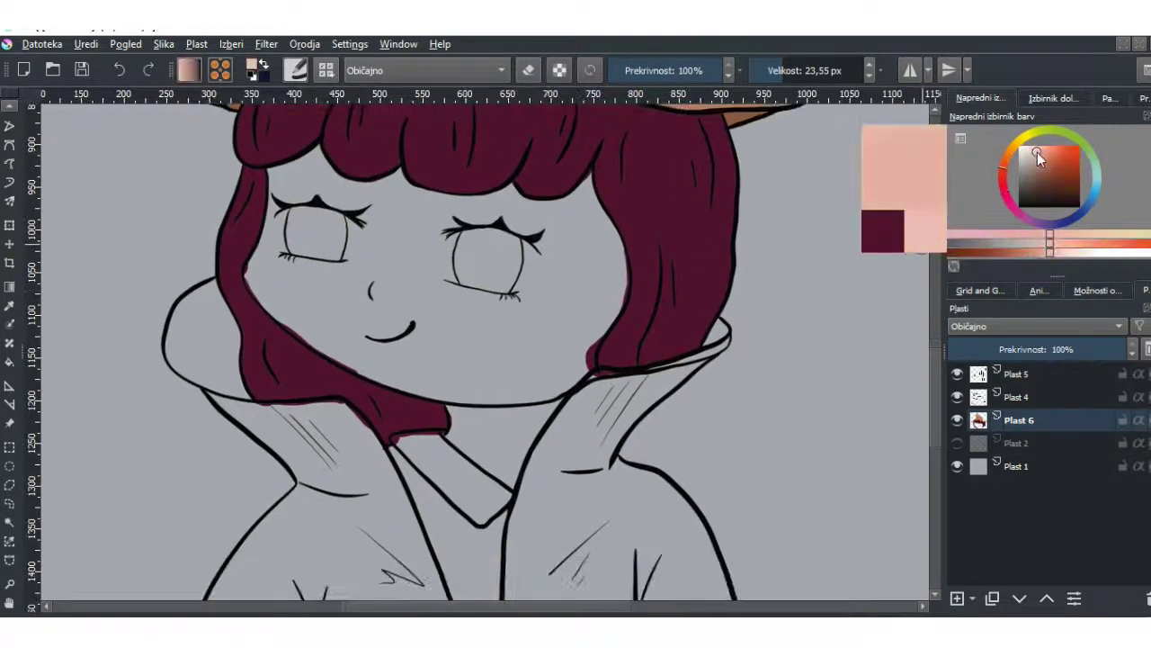
left_click_drag(387, 230, 431, 256)
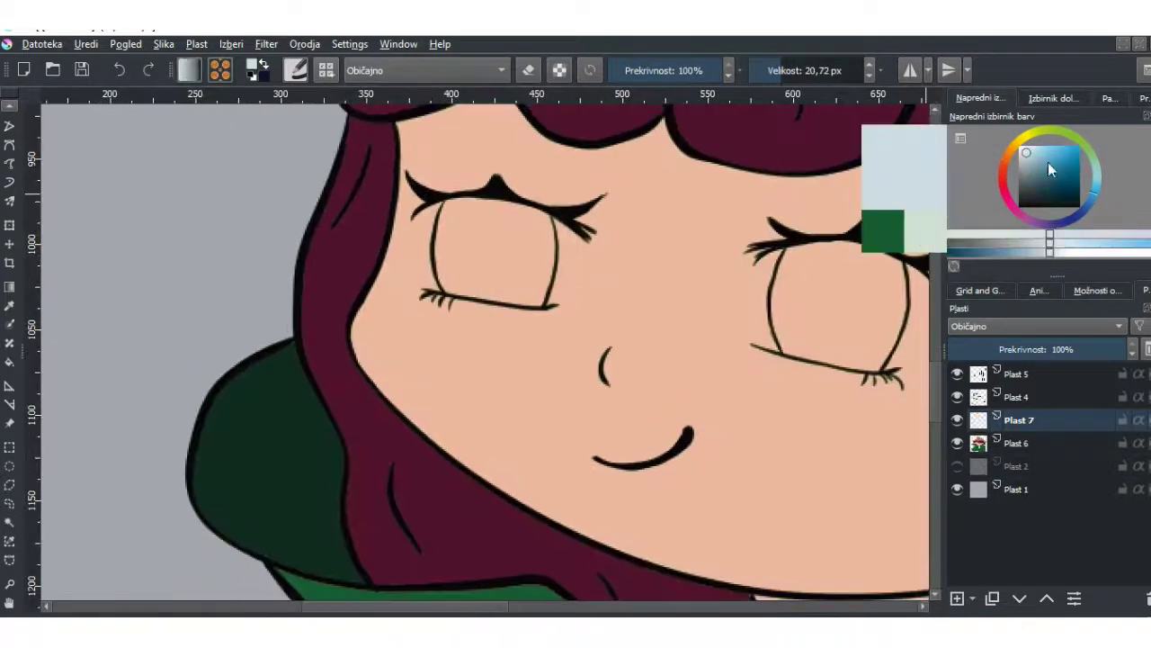
Fill both eye whites light blue and paint the irises dark green.
mouse_move(447, 216)
left_mouse_down()
mouse_move(539, 244)
mouse_move(449, 288)
left_mouse_up()
mouse_move(630, 216)
left_mouse_down()
mouse_move(699, 265)
mouse_move(606, 226)
mouse_move(648, 288)
left_mouse_up()
left_click_drag(1008, 174, 1079, 137)
left_click(1067, 193)
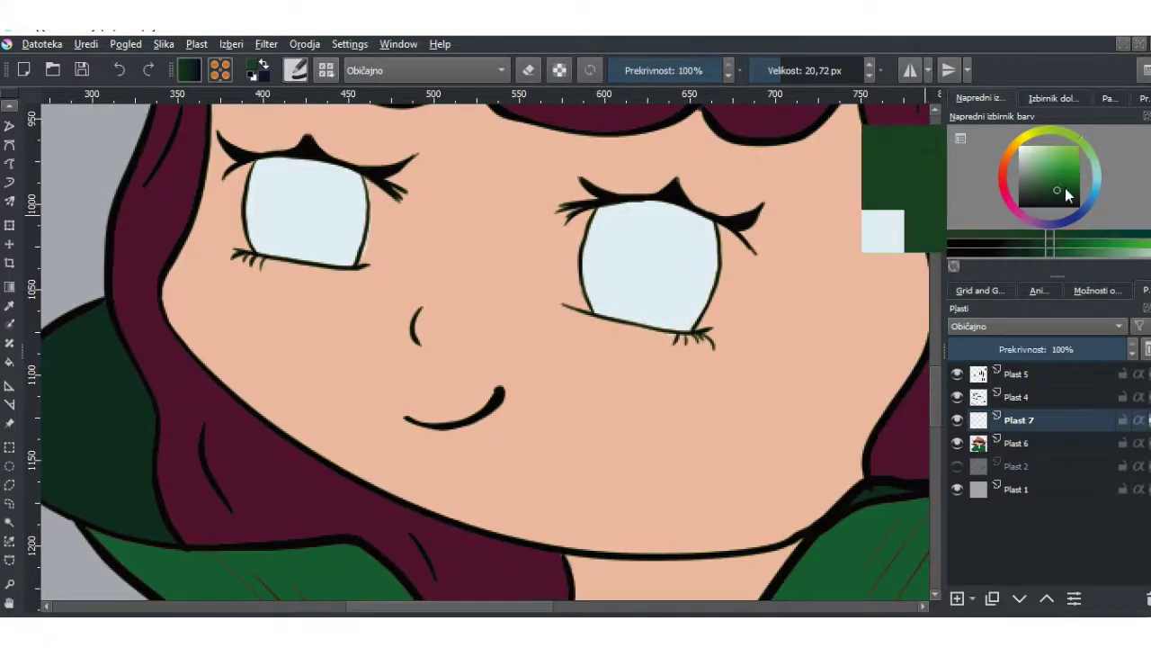
left_click_drag(270, 244, 314, 270)
mouse_move(629, 216)
left_mouse_down()
mouse_move(684, 288)
mouse_move(647, 261)
left_mouse_up()
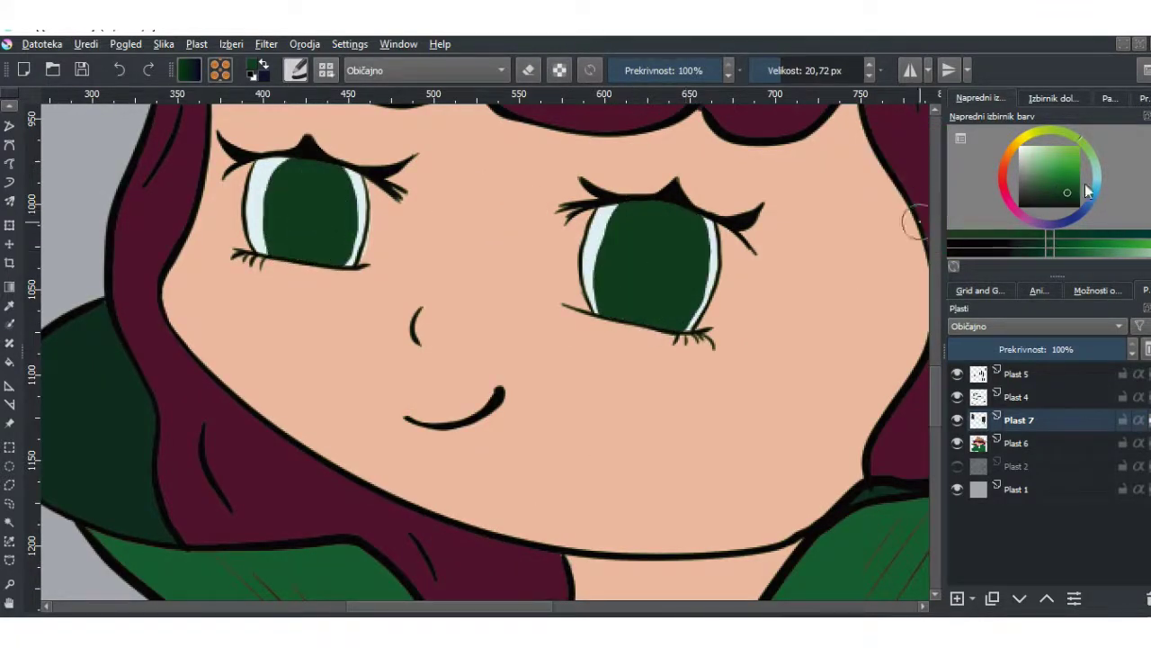
Add darker shading inside both irises and switch to a brighter green for highlights.
key("k")
left_click_drag(288, 238, 342, 256)
left_click_drag(621, 297, 675, 306)
mouse_move(629, 225)
left_mouse_down()
mouse_move(651, 230)
mouse_move(658, 274)
left_mouse_up()
key("l")
key("l")
key("l")
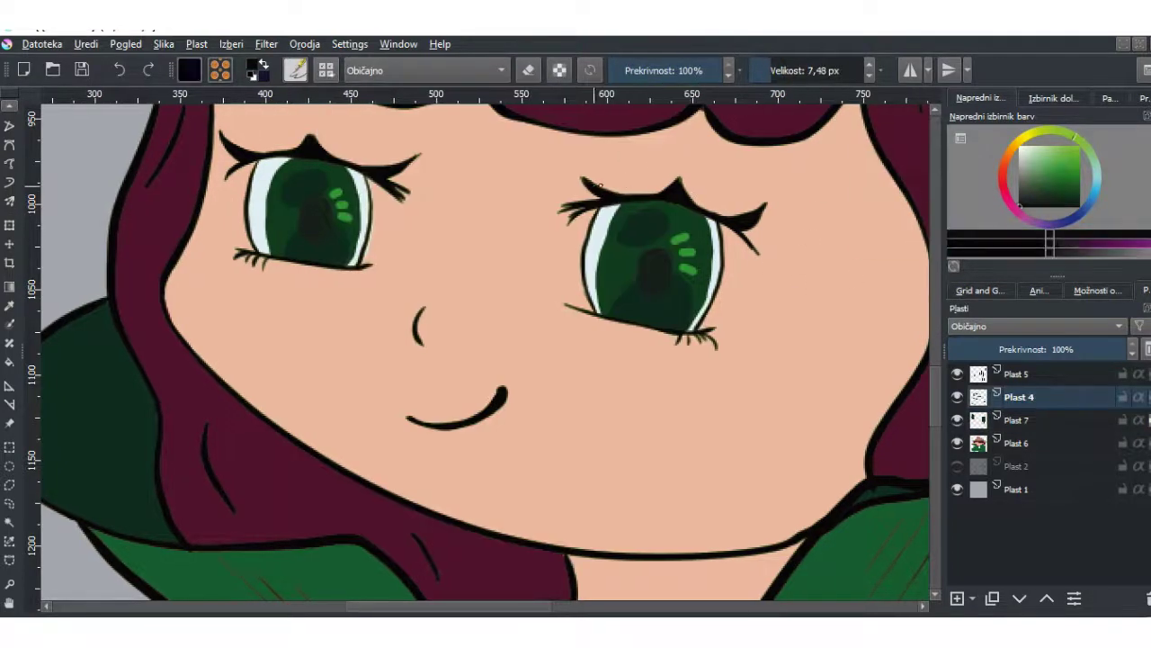
Draw eyebrows above the left and right eyes.
scroll(351, 110, "up", 2)
left_click_drag(231, 194, 385, 207)
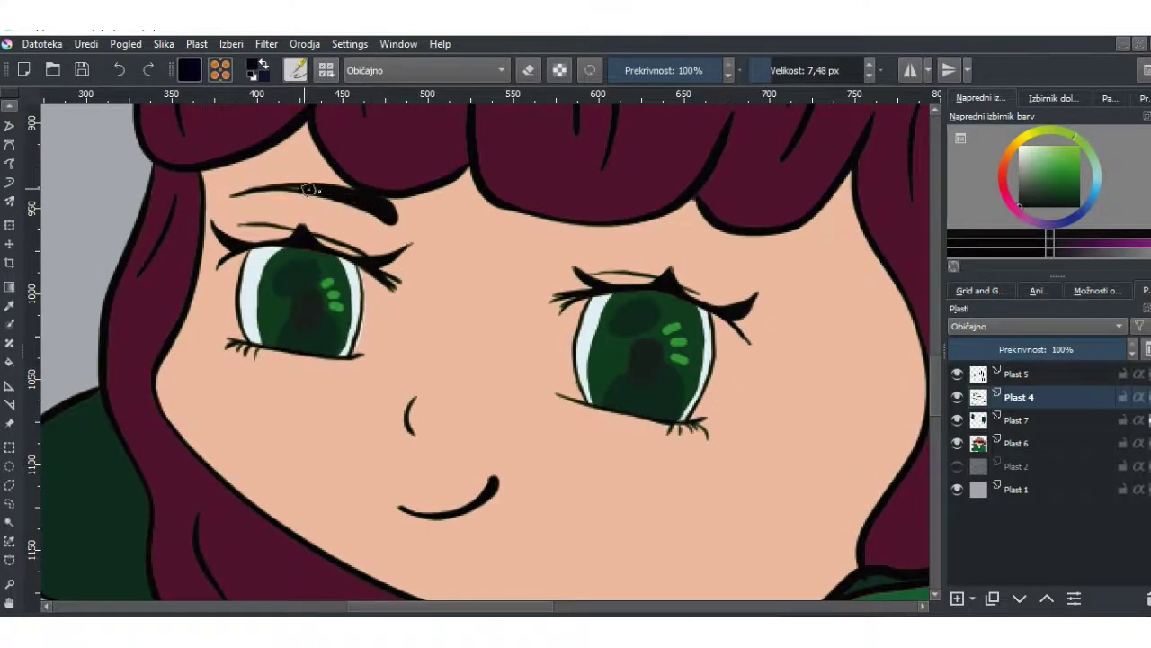
left_click_drag(308, 190, 170, 162)
left_click_drag(438, 213, 618, 254)
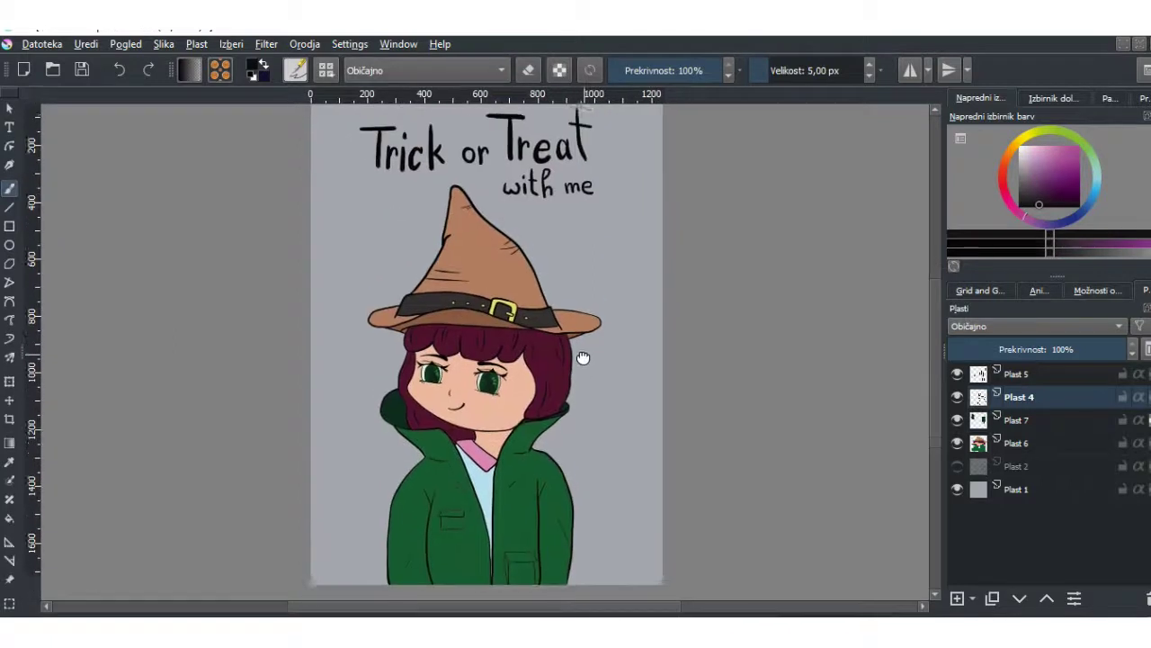
Add a new layer above Plast 6 and select the green jacket by colour.
left_click(1016, 419)
left_click(1017, 443)
left_click(957, 598)
scroll(486, 557, "down", 2)
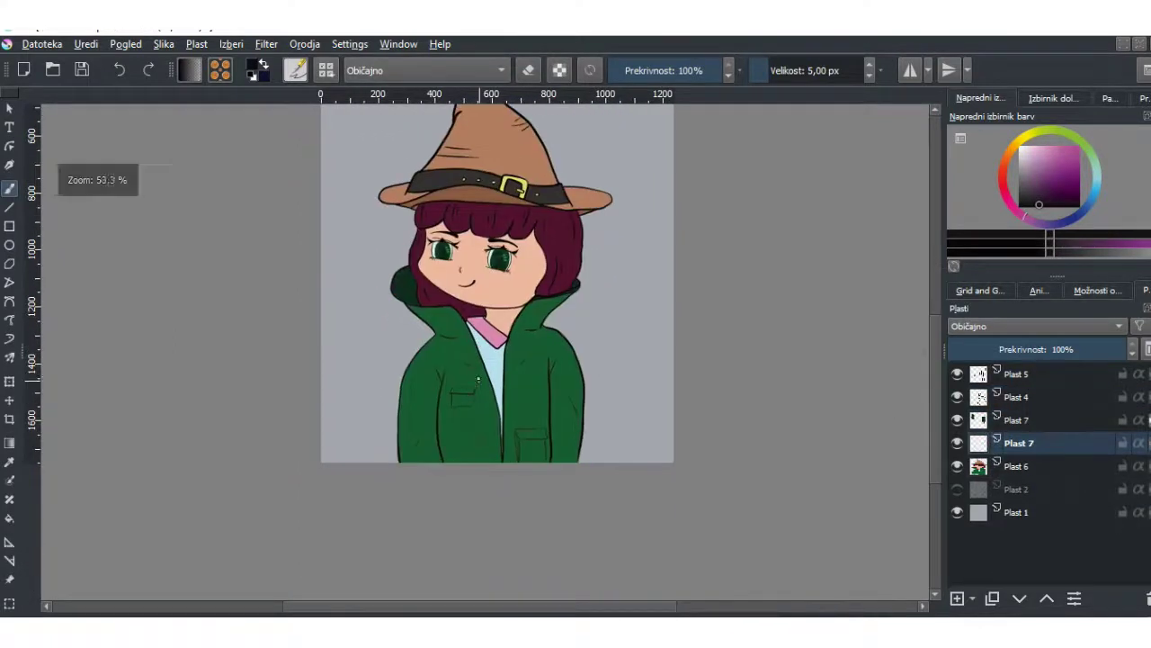
scroll(270, 540, "up", 2)
left_click(9, 524)
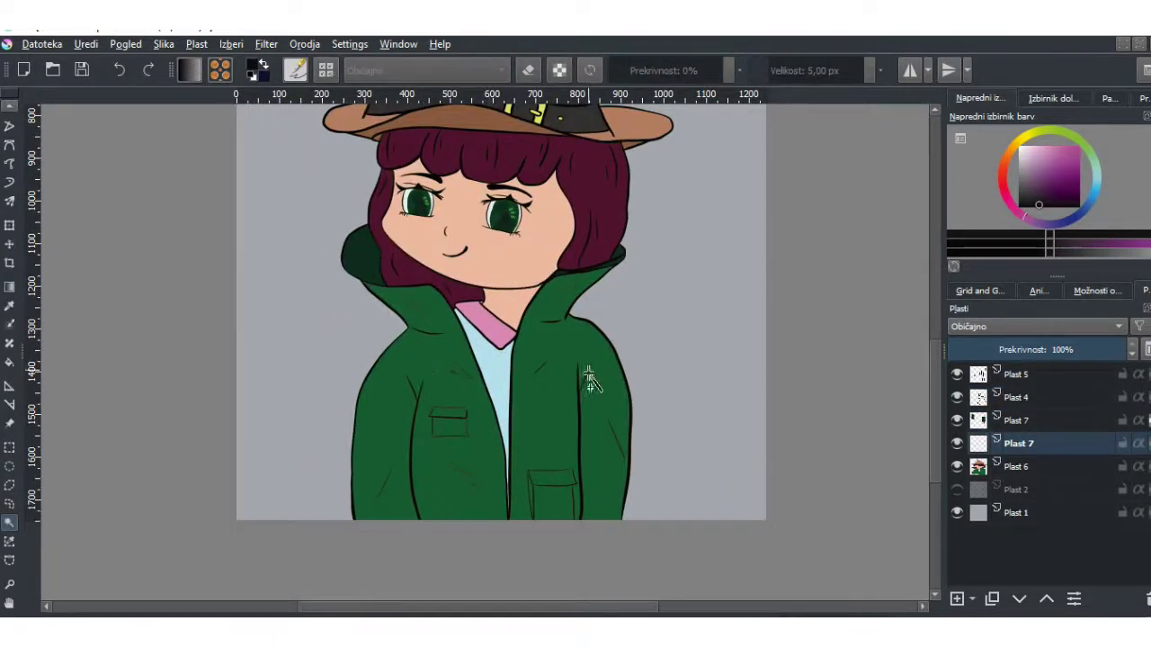
left_click(556, 397)
scroll(540, 462, "up", 2)
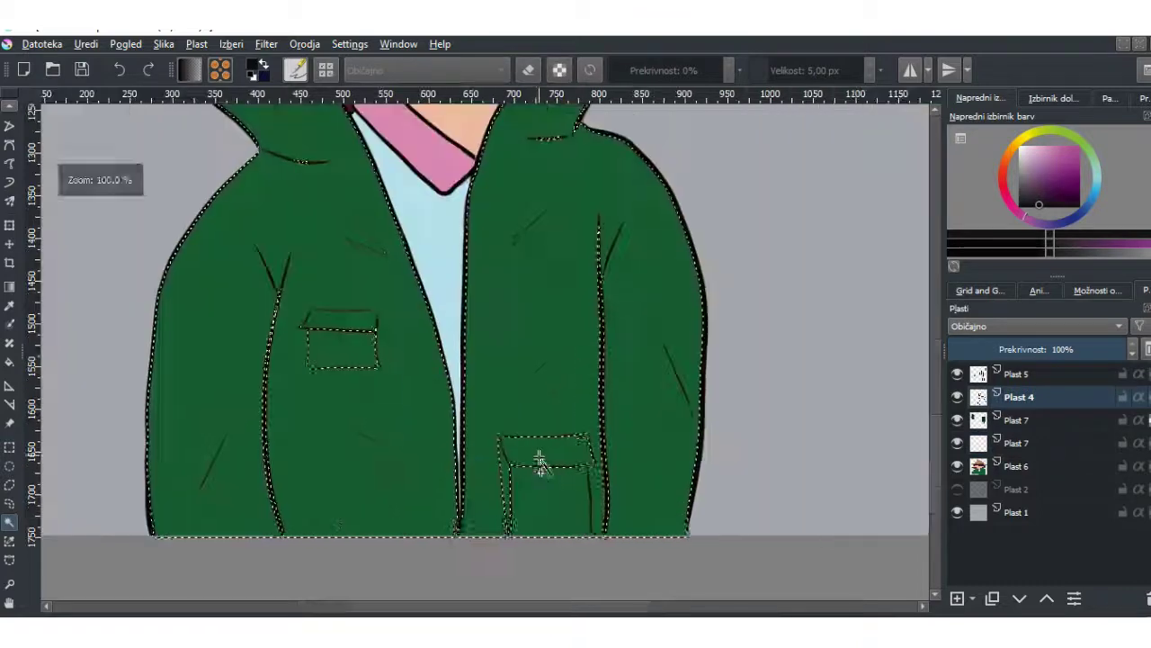
scroll(493, 463, "up", 3)
scroll(491, 459, "down", 4)
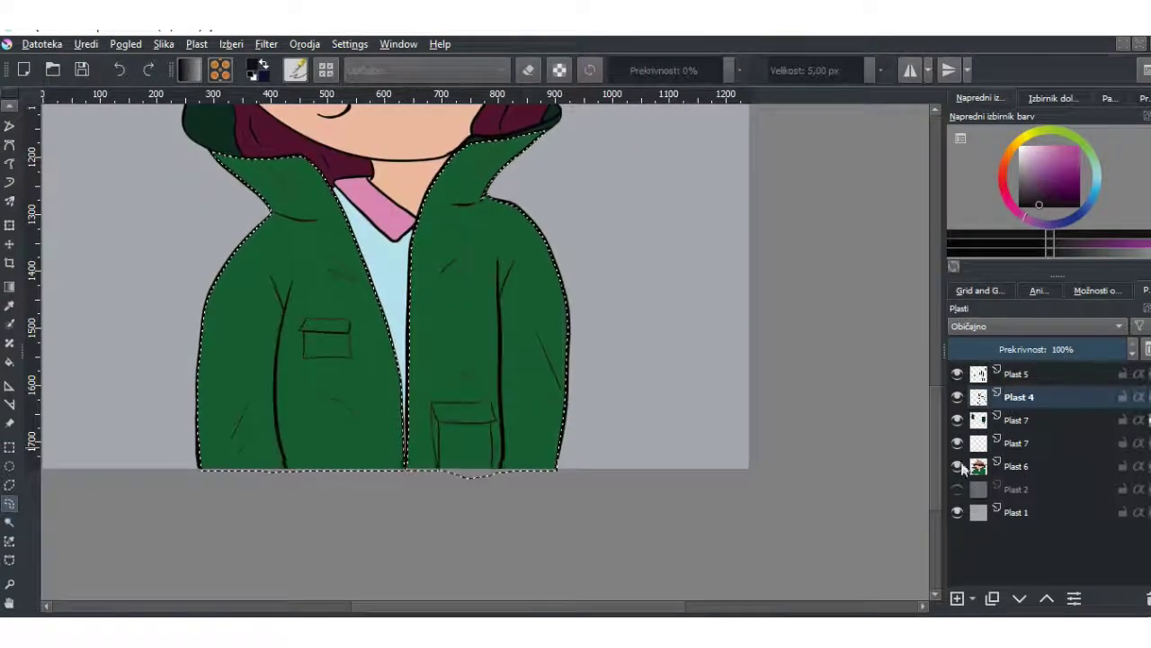
key("Page_Down")
key("Page_Down")
Fill the jacket selection with the flower pattern on the new layer.
left_click(219, 69)
scroll(261, 243, "down", 2)
left_click(250, 309)
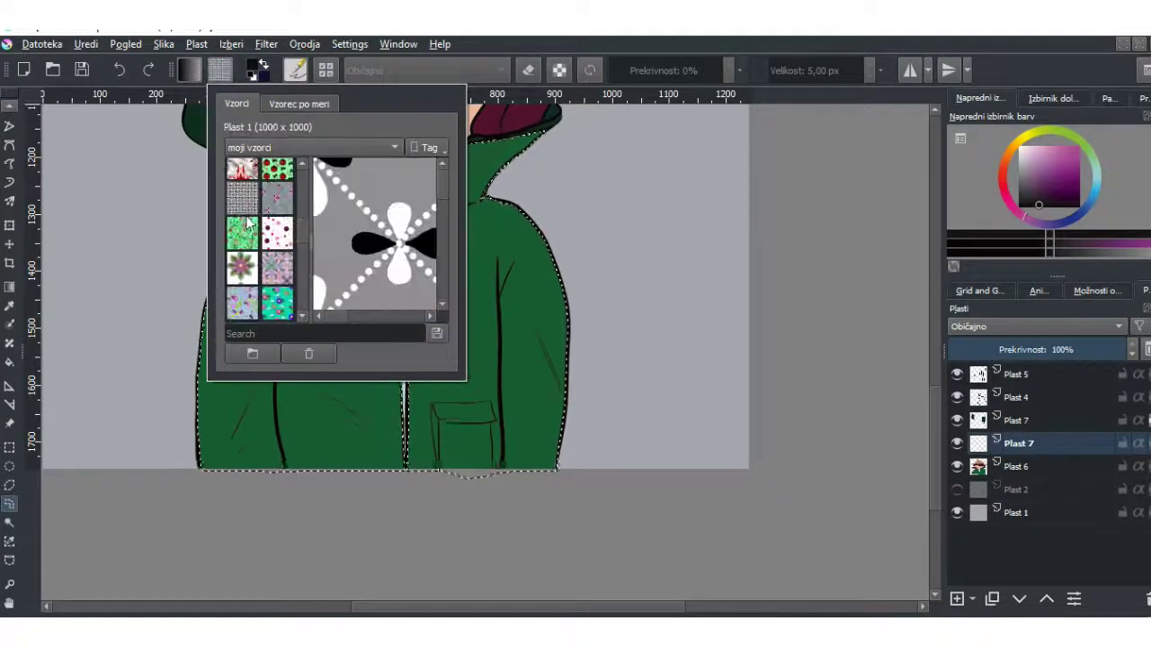
left_click(241, 279)
left_click(277, 243)
left_click(241, 243)
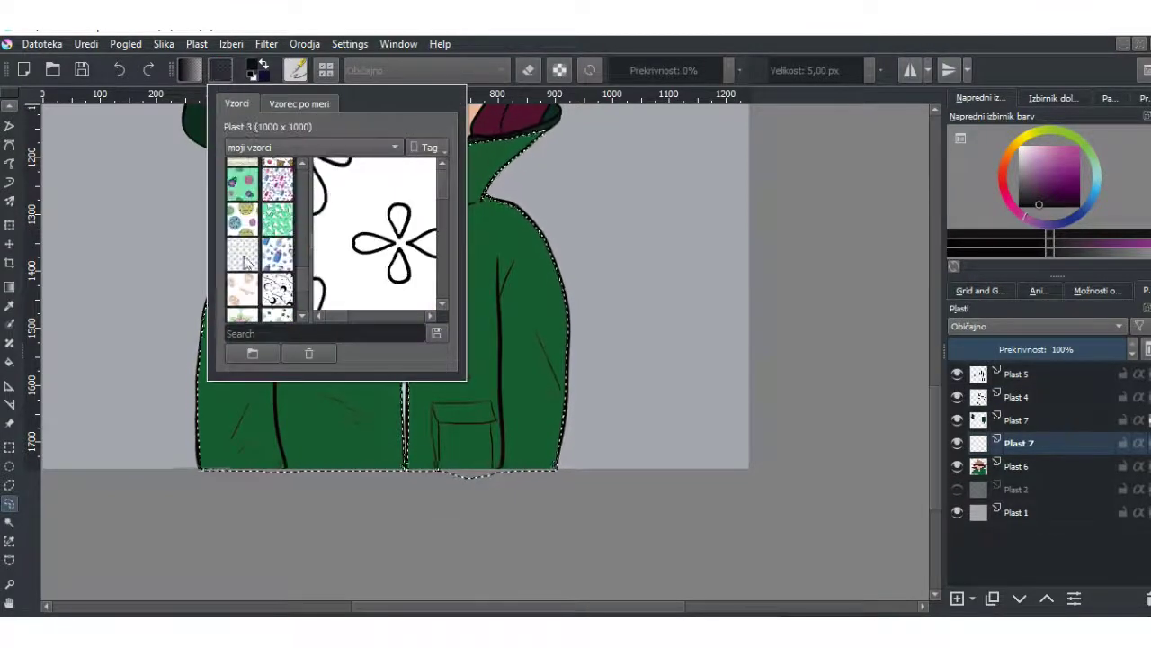
left_click(220, 69)
key("f")
left_click(380, 314)
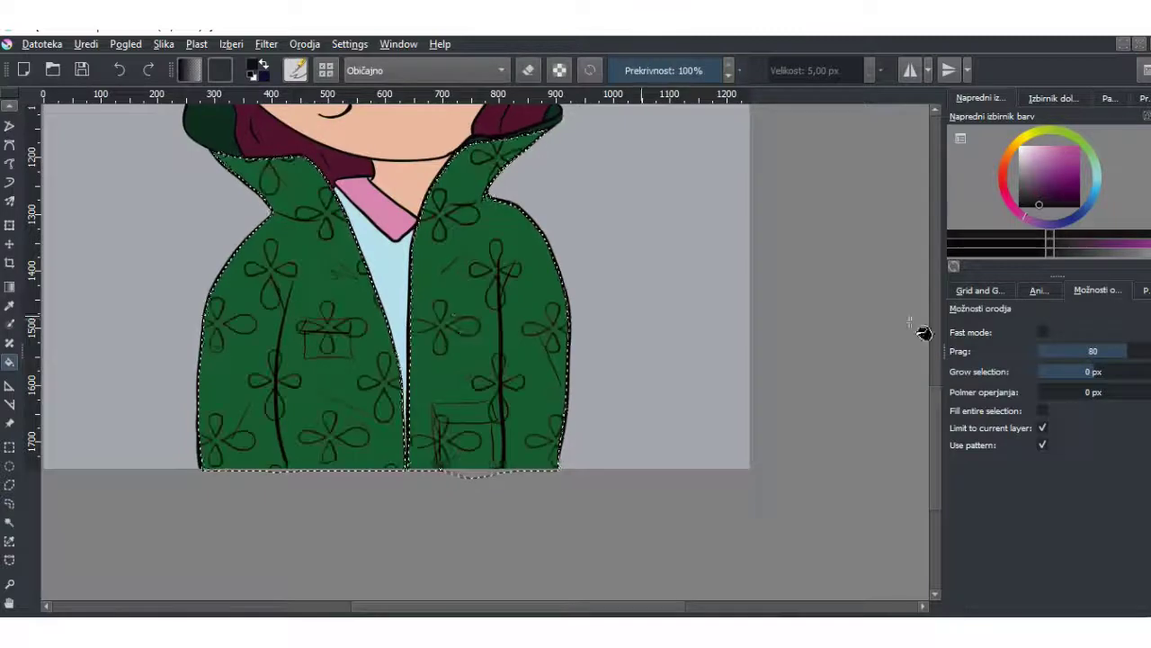
Blend the flower layer with Razdeli and the diamond layer with Soft Light (SVG).
left_click(1067, 326)
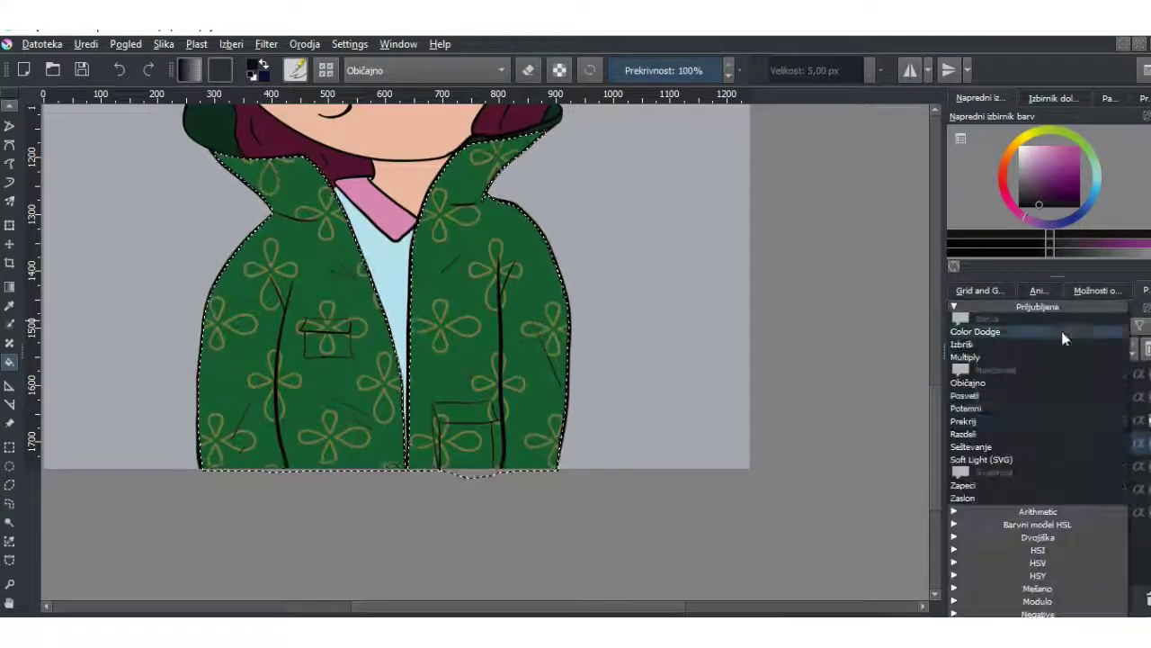
left_click(1056, 433)
left_click(1086, 353)
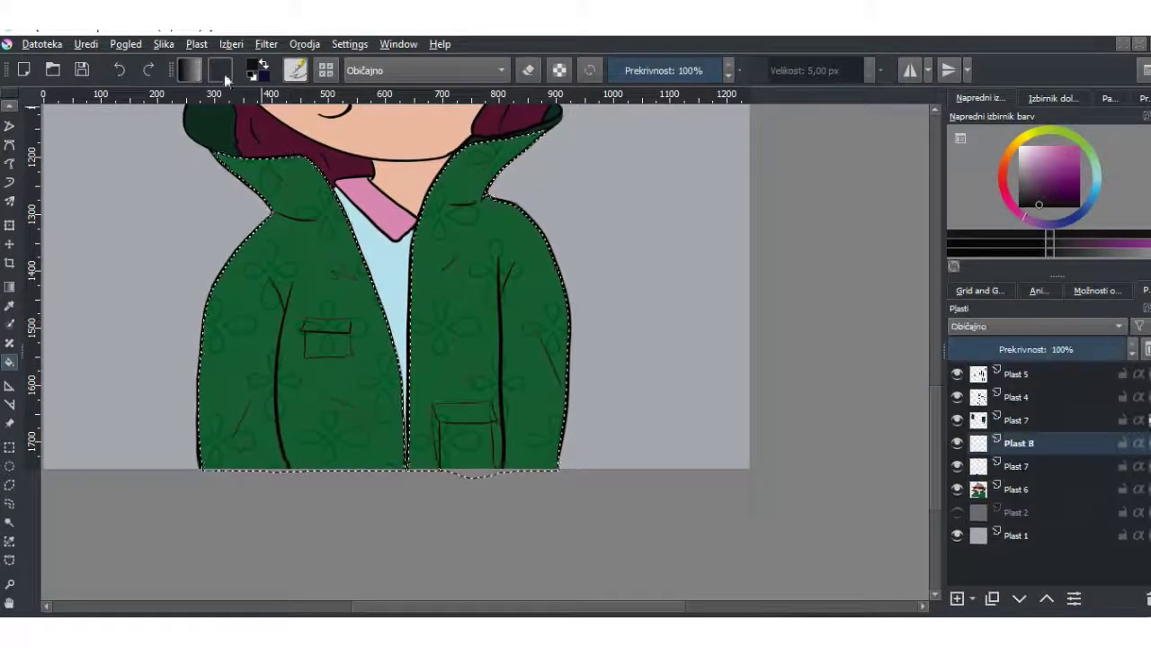
left_click(1035, 326)
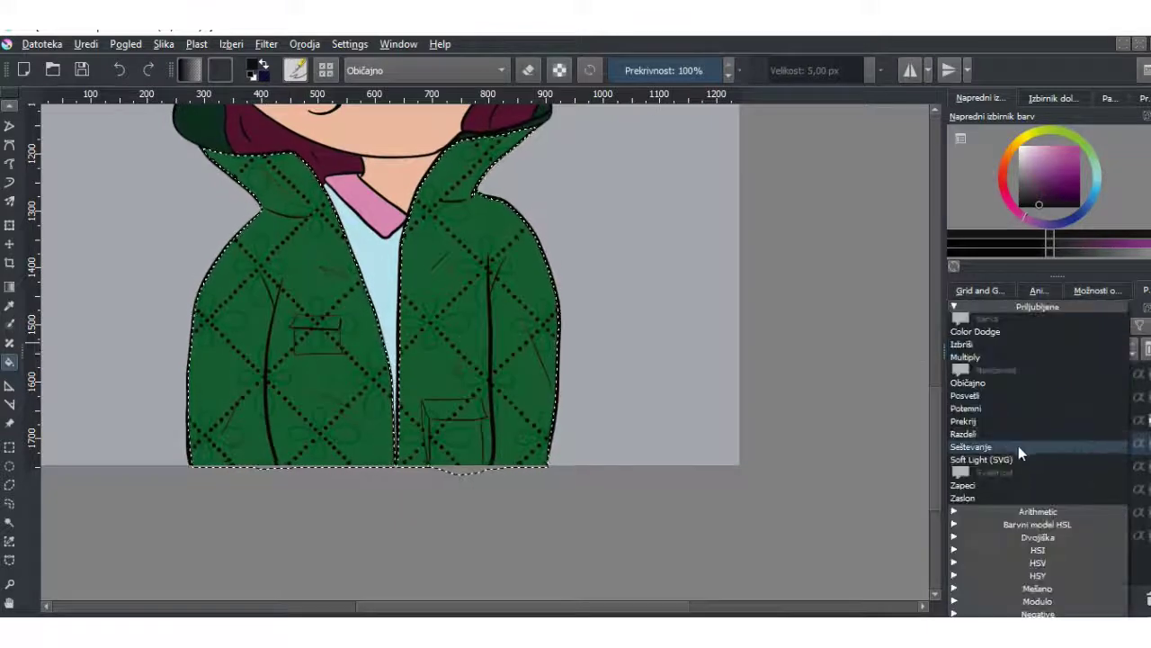
left_click(980, 459)
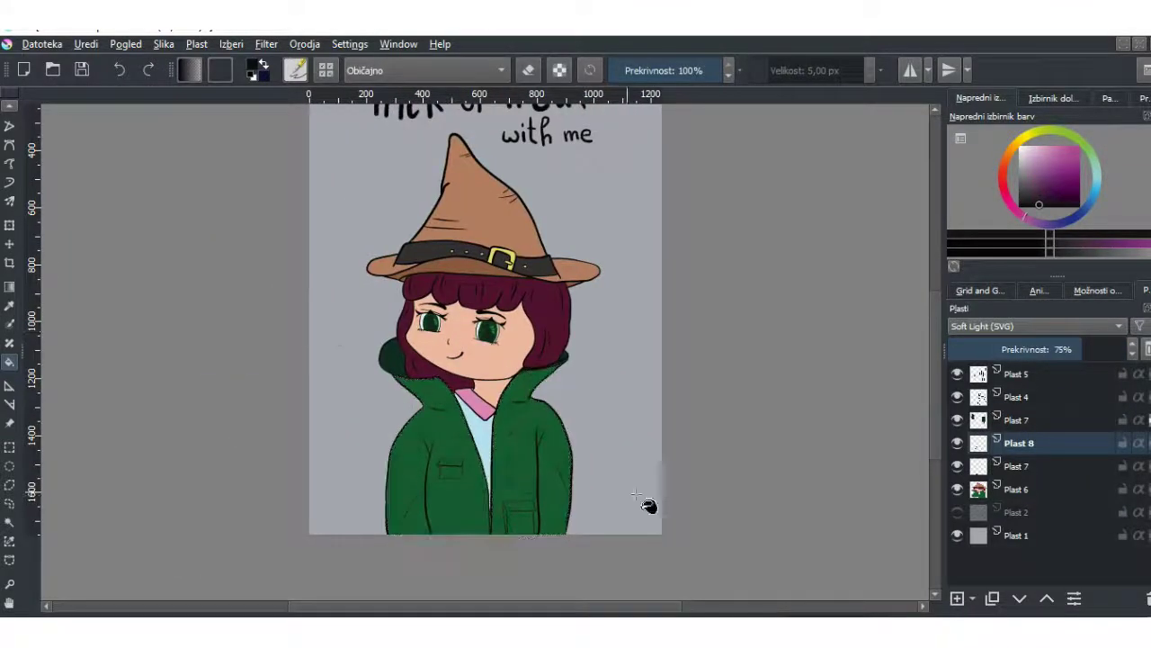
Select the hat and fill it with Generic Paper 3 on a new layer.
key("ctrl+shift+a")
scroll(542, 308, "up", 3)
key("Page_Up")
key("Page_Up")
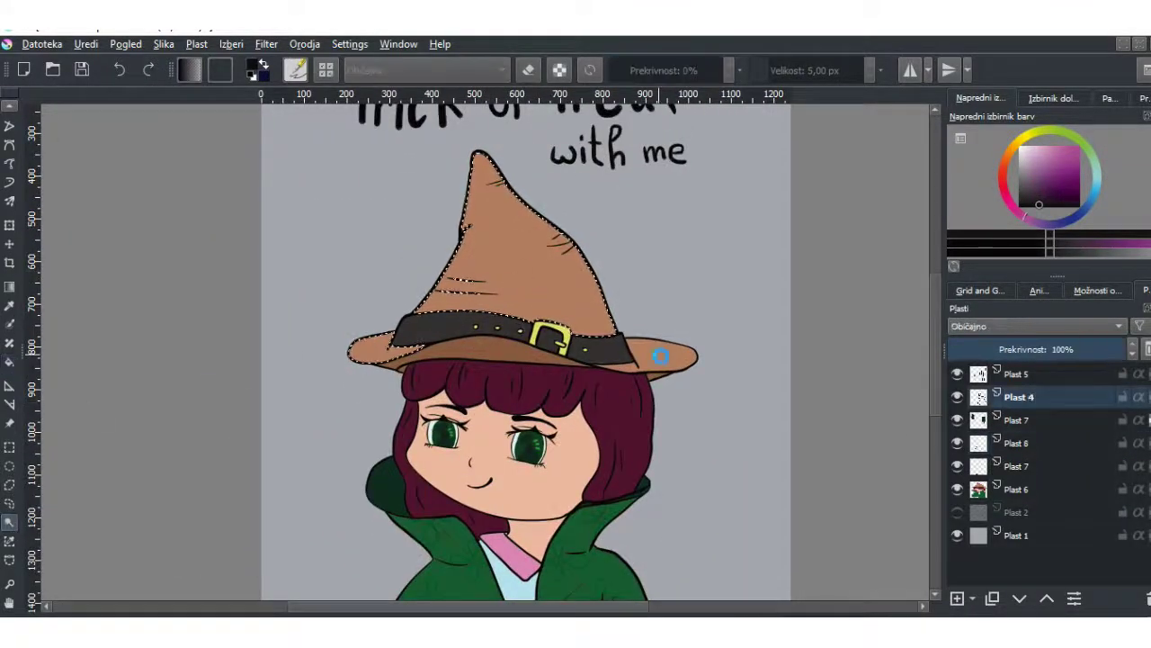
left_click(1016, 442)
key("Insert")
left_click(220, 70)
left_click(276, 231)
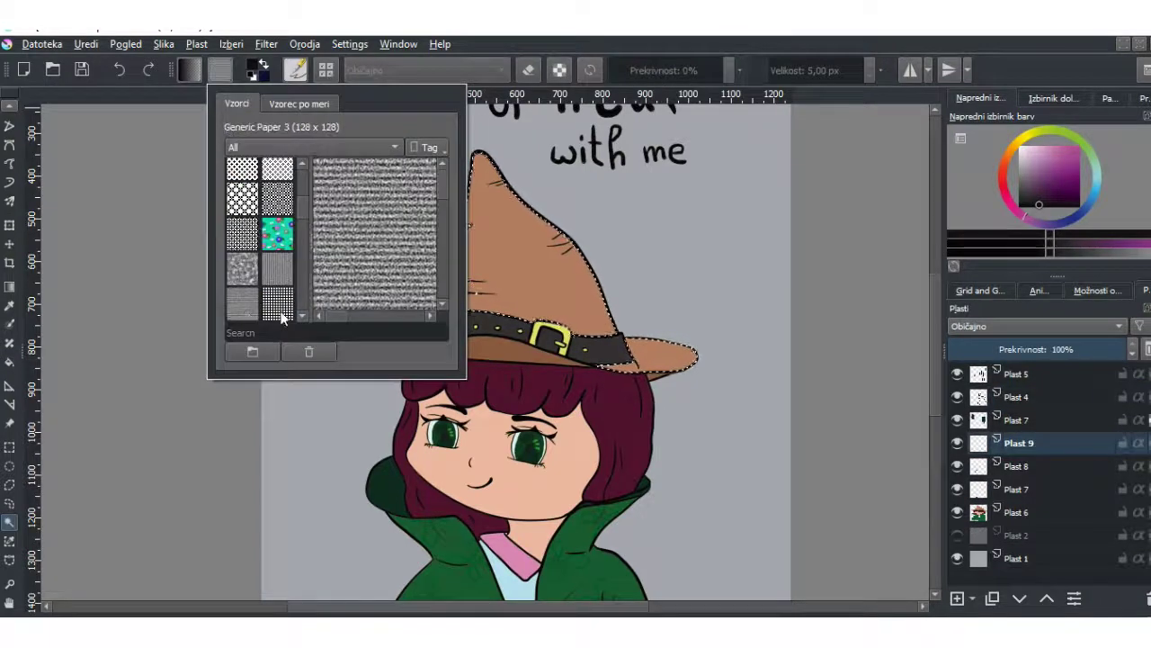
key("f")
left_click(1034, 326)
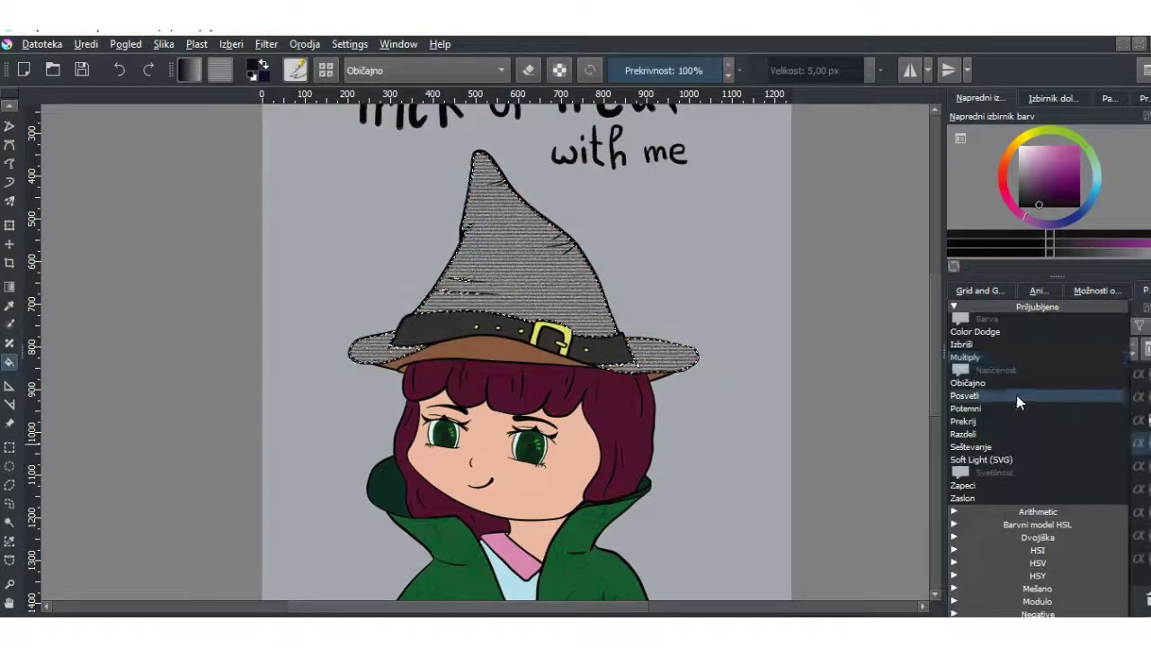
Set the hat texture to Seštevanje at 73% opacity, then clear the selection.
left_click(1028, 440)
left_click(1034, 326)
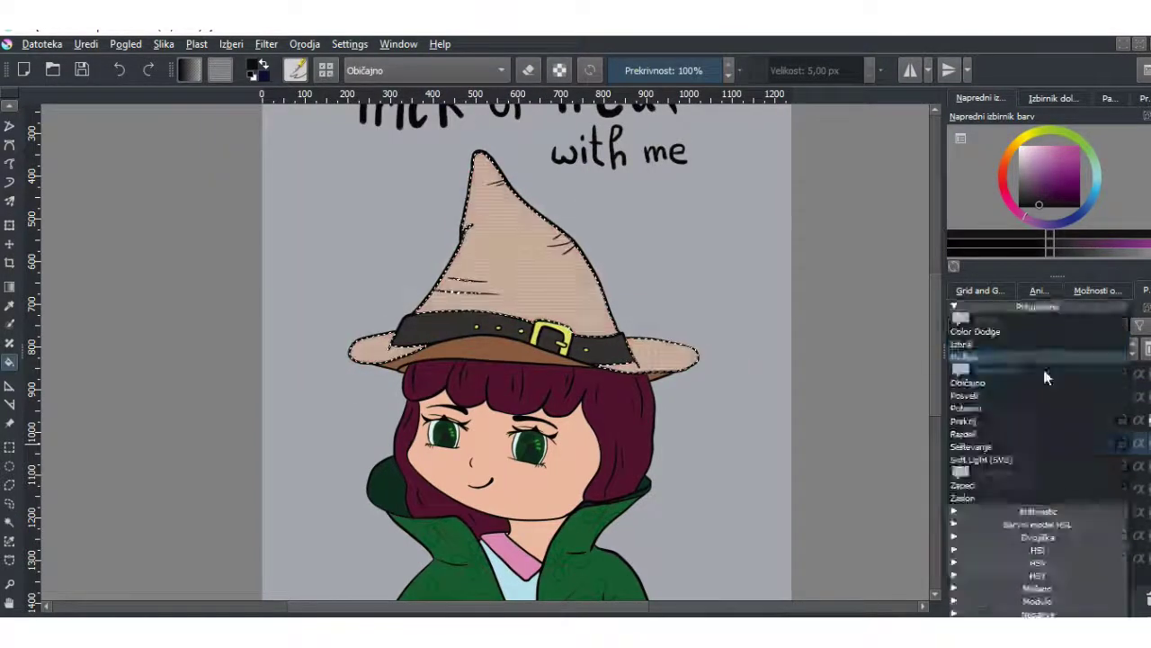
left_click(1047, 448)
left_click_drag(1058, 349, 1089, 349)
key("ctrl+shift+a")
key("minus")
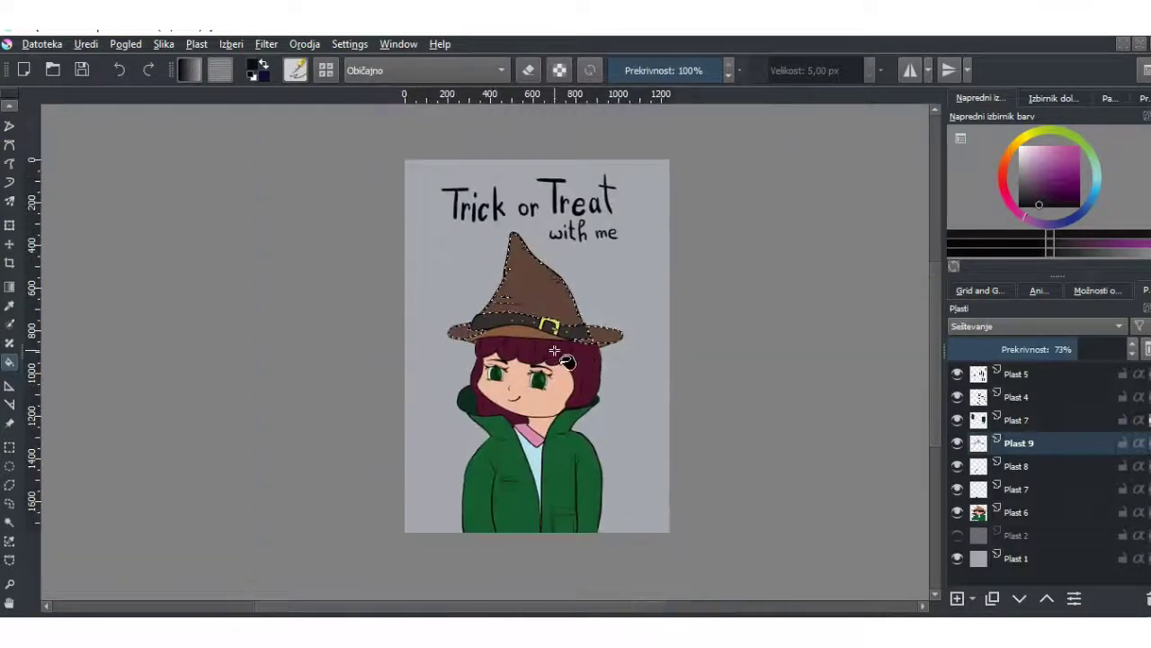
left_click(1017, 558)
Fill the grey background on Plast 1 with plain white instead of a pattern.
left_click(1097, 289)
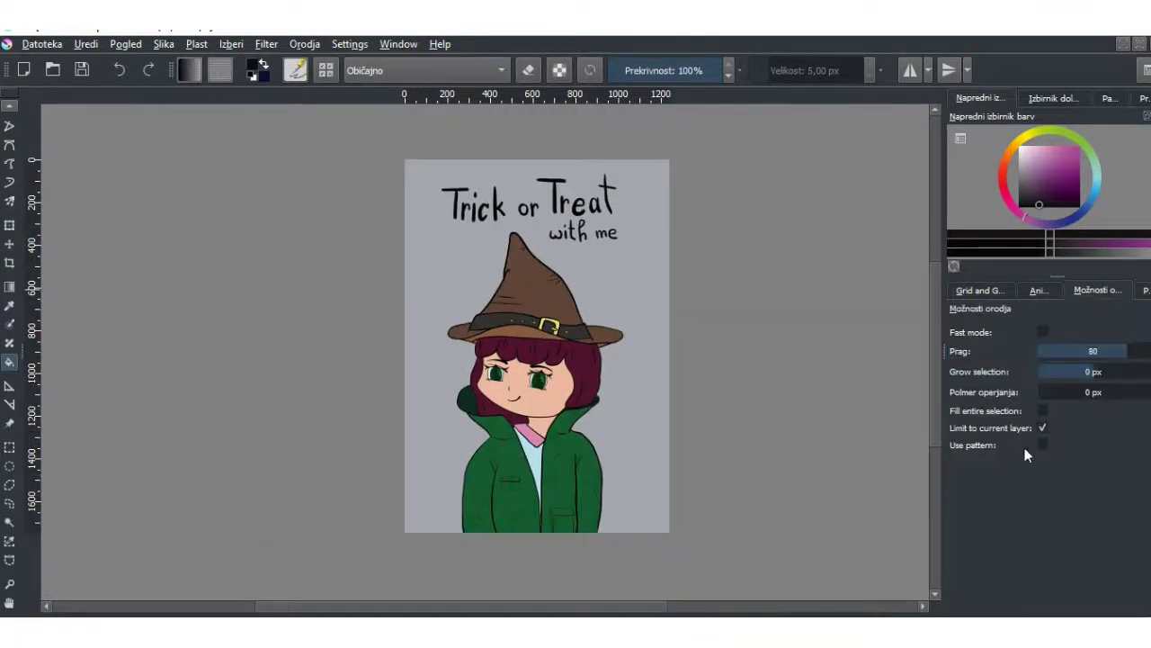
key("x")
left_click(1146, 290)
left_click(666, 446)
left_click(1053, 374)
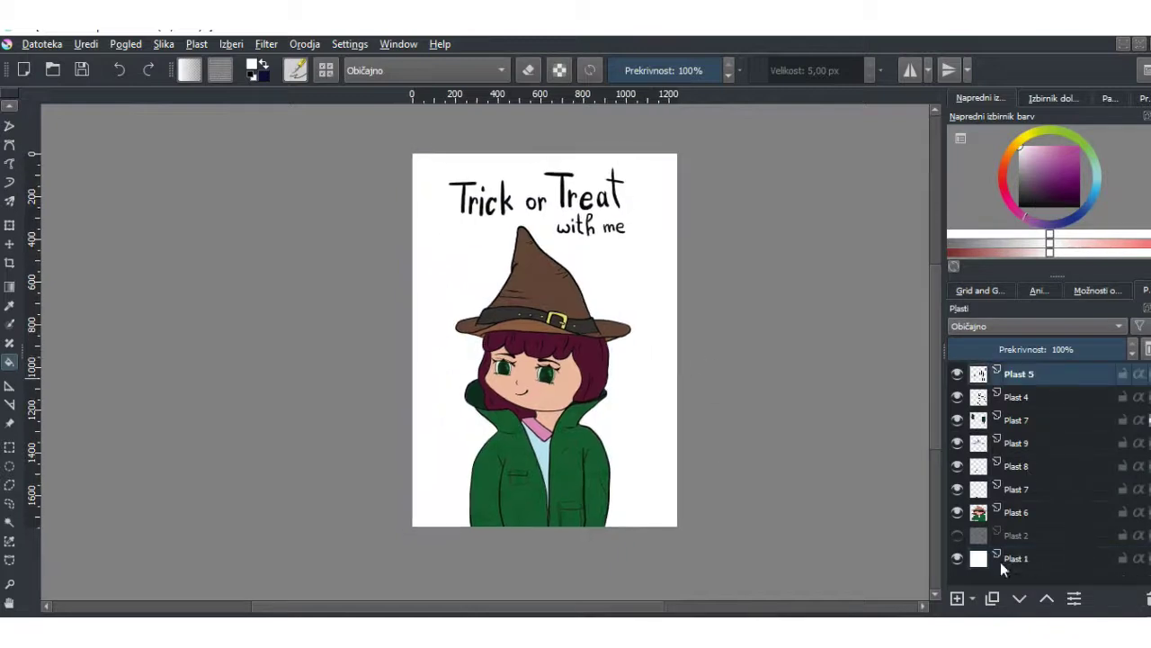
Draw a white-to-navy gradient down the card on a new layer.
left_click(9, 286)
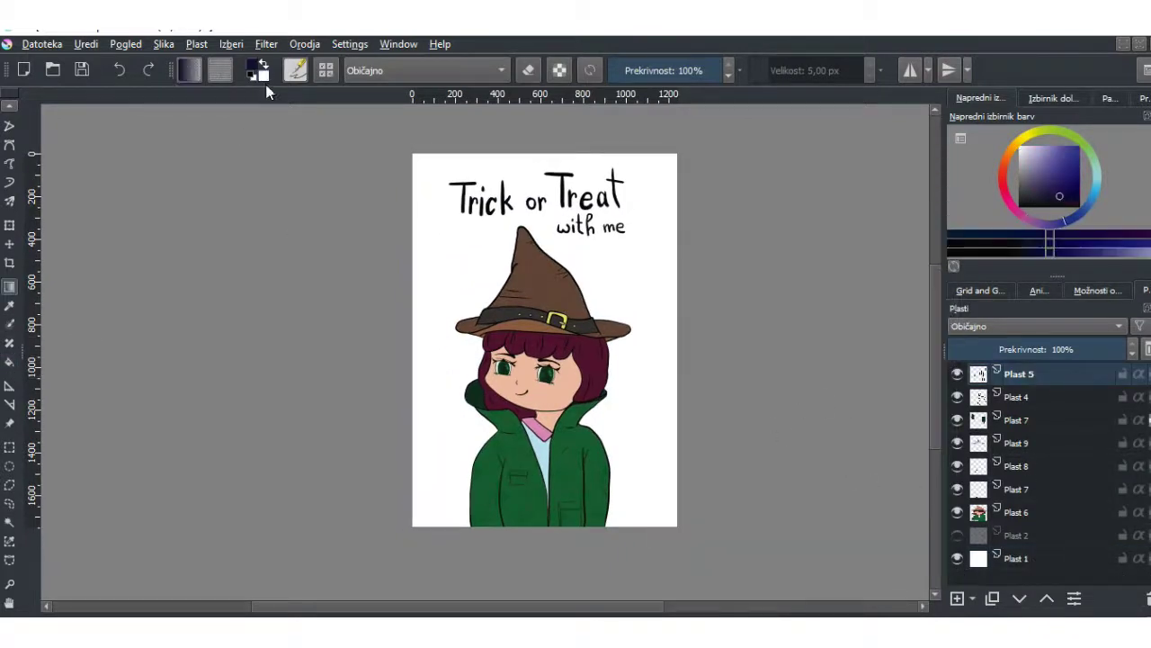
left_click(1017, 558)
left_click(957, 598)
left_click_drag(595, 532, 596, 268)
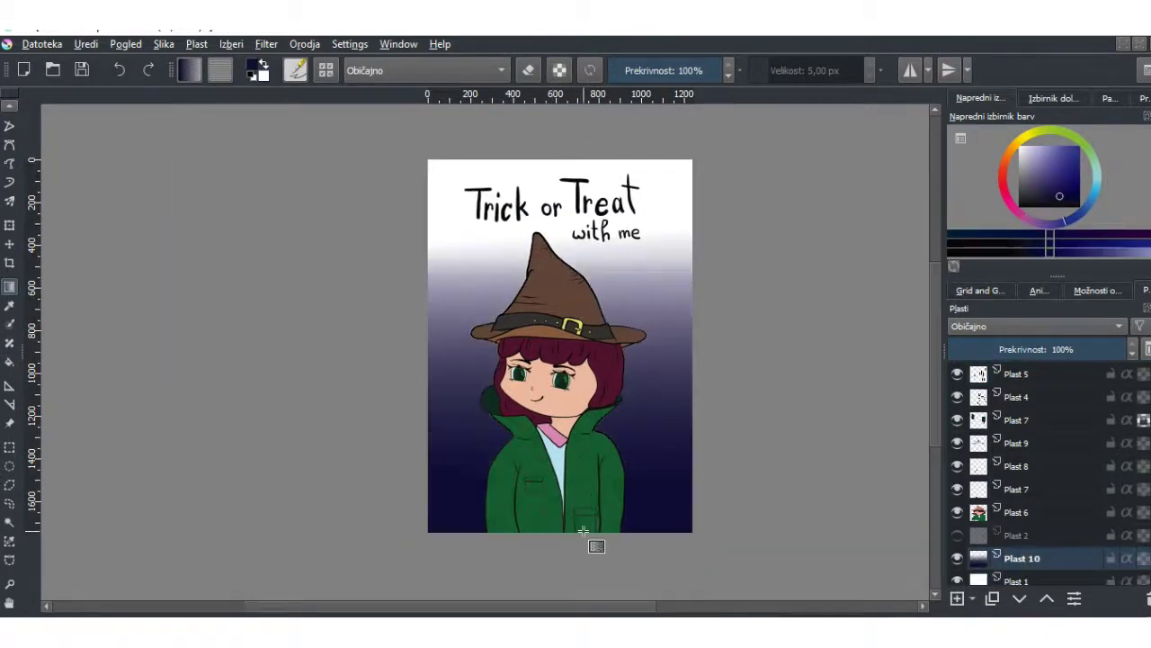
Stamp white sparkles across the background with a sparkle brush on another new layer.
left_click(957, 599)
left_click(326, 70)
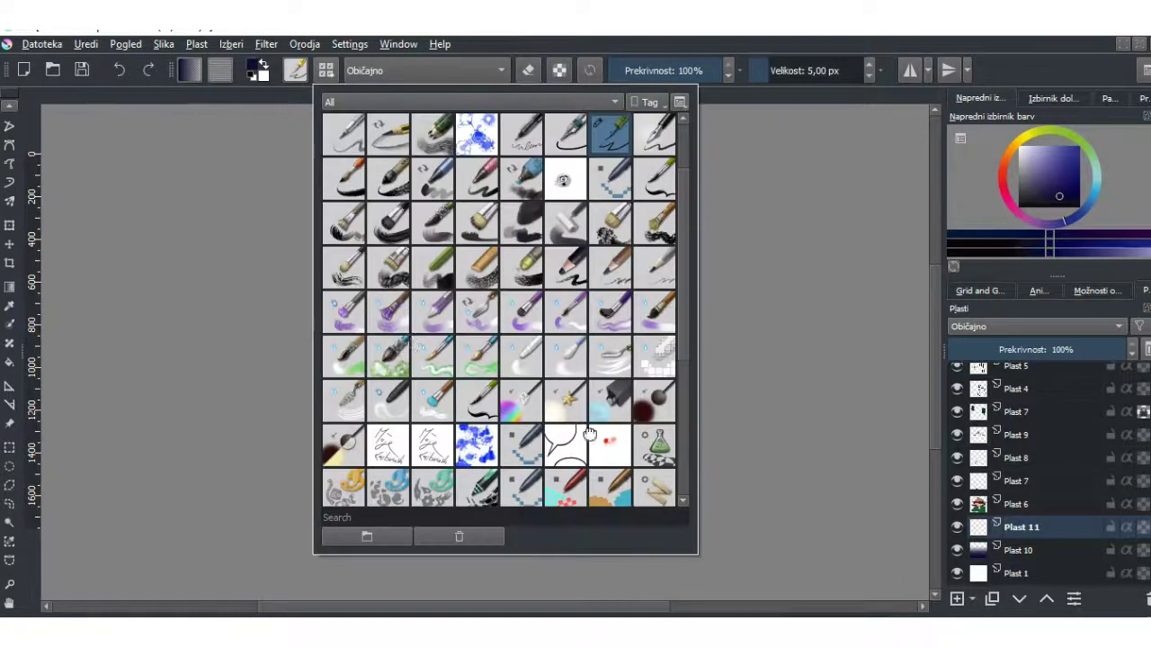
left_click(560, 471)
left_click(422, 504)
left_click(465, 354)
left_click(457, 454)
left_click(419, 393)
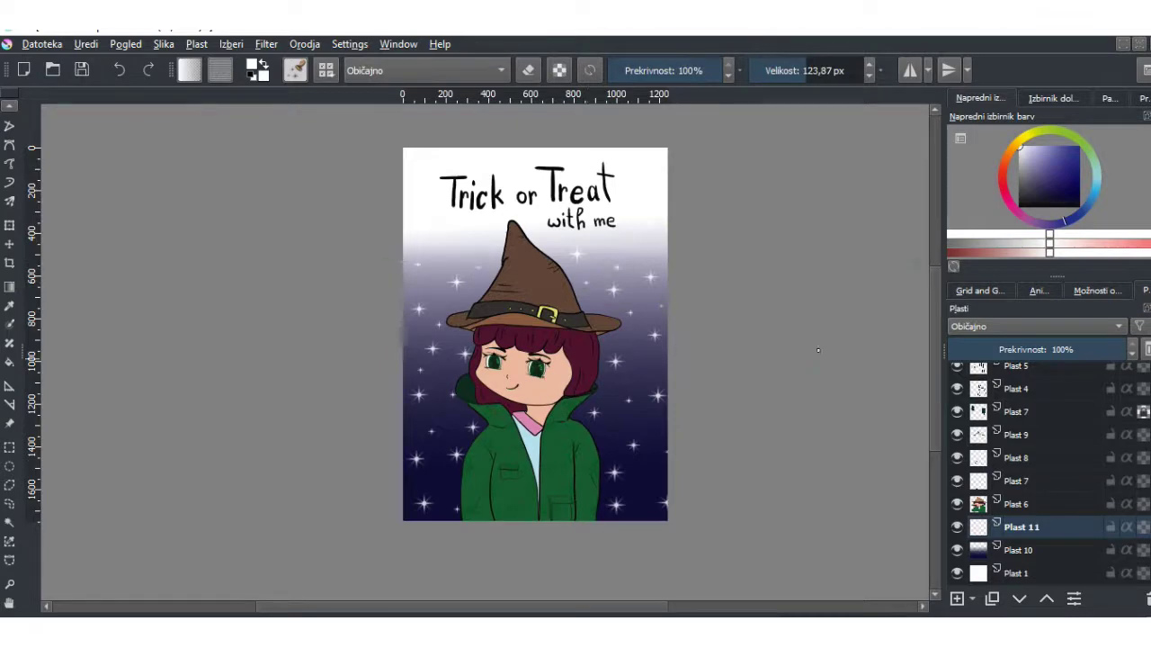
Set the sparkle layer's blend mode to Prekrij.
left_click(1034, 325)
left_click(1040, 423)
left_click(1028, 325)
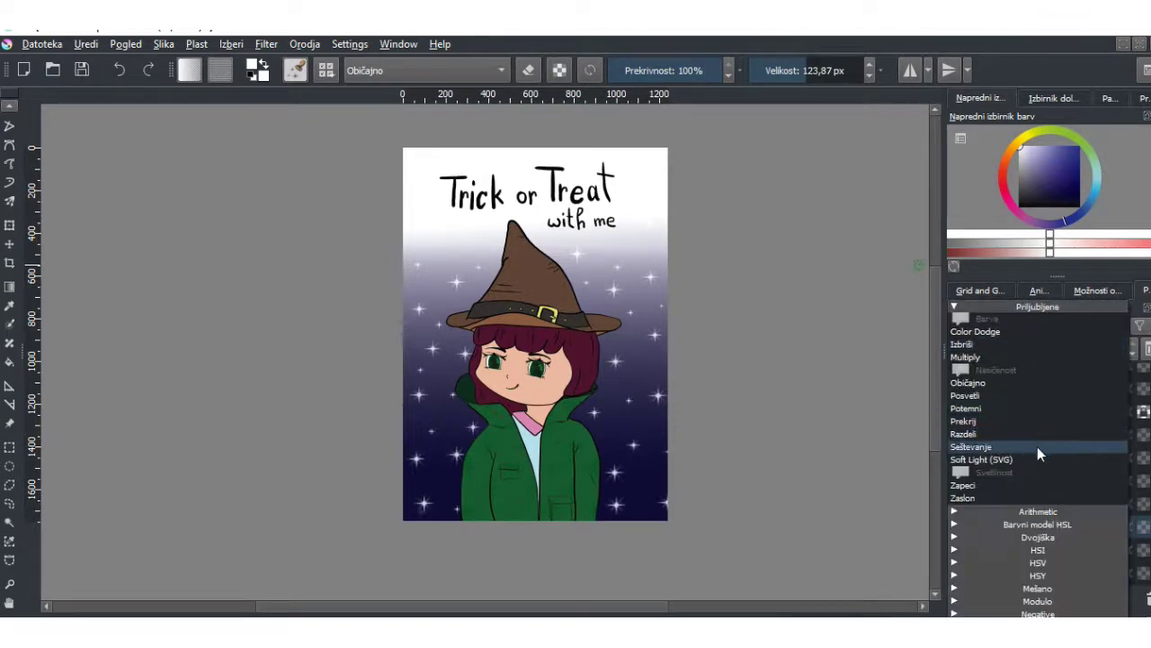
left_click(1037, 446)
left_click(1034, 326)
left_click(998, 421)
Lower the sparkles to 66% opacity, export the postcard as JPG, and close it.
left_click_drag(1103, 351, 1069, 351)
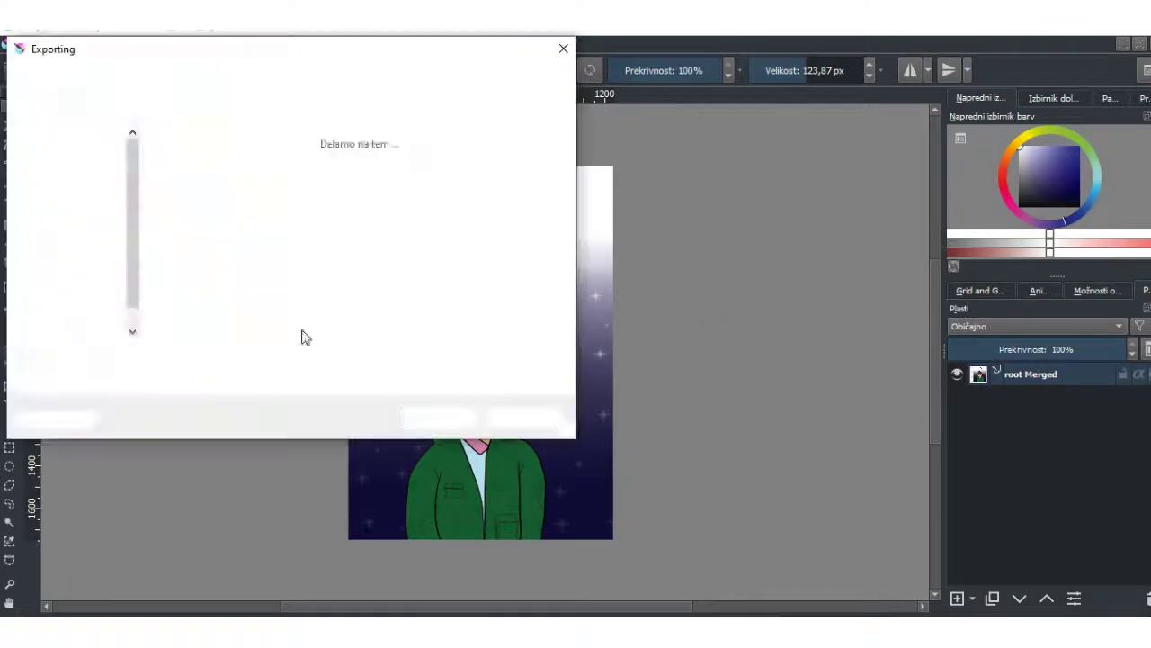
key("BackSpace")
key("BackSpace")
key("BackSpace")
type("jpg")
key("Return")
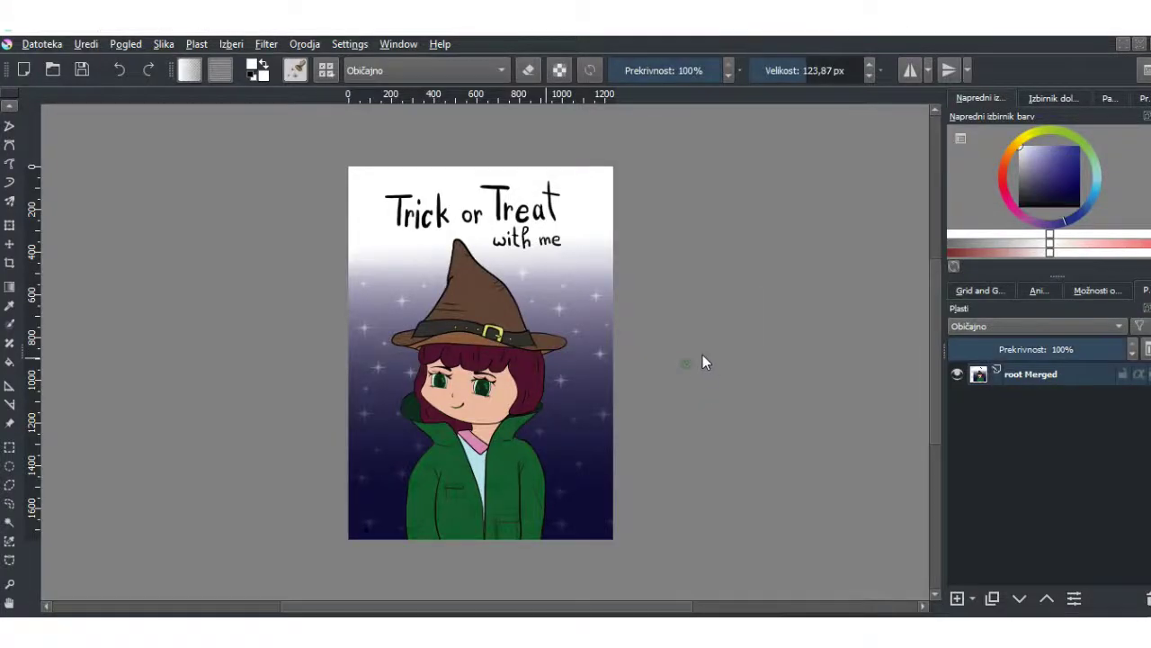
key("ctrl+w")
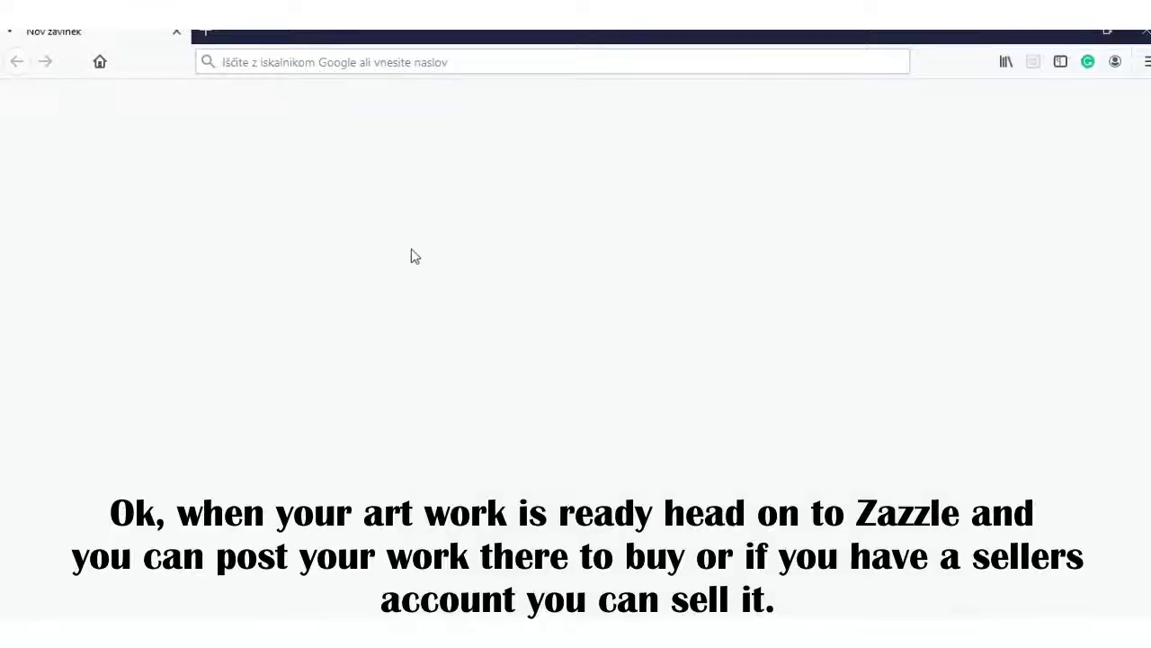
Search for zazzle and open the Zazzle website.
type("zazzle")
key("Return")
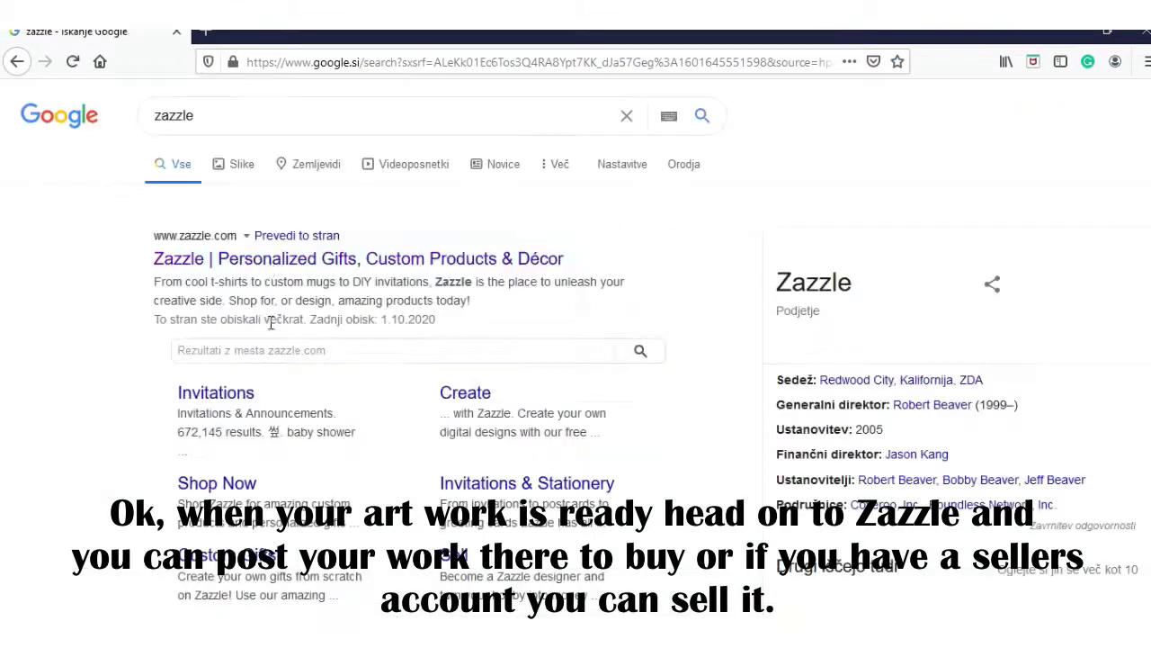
left_click(270, 261)
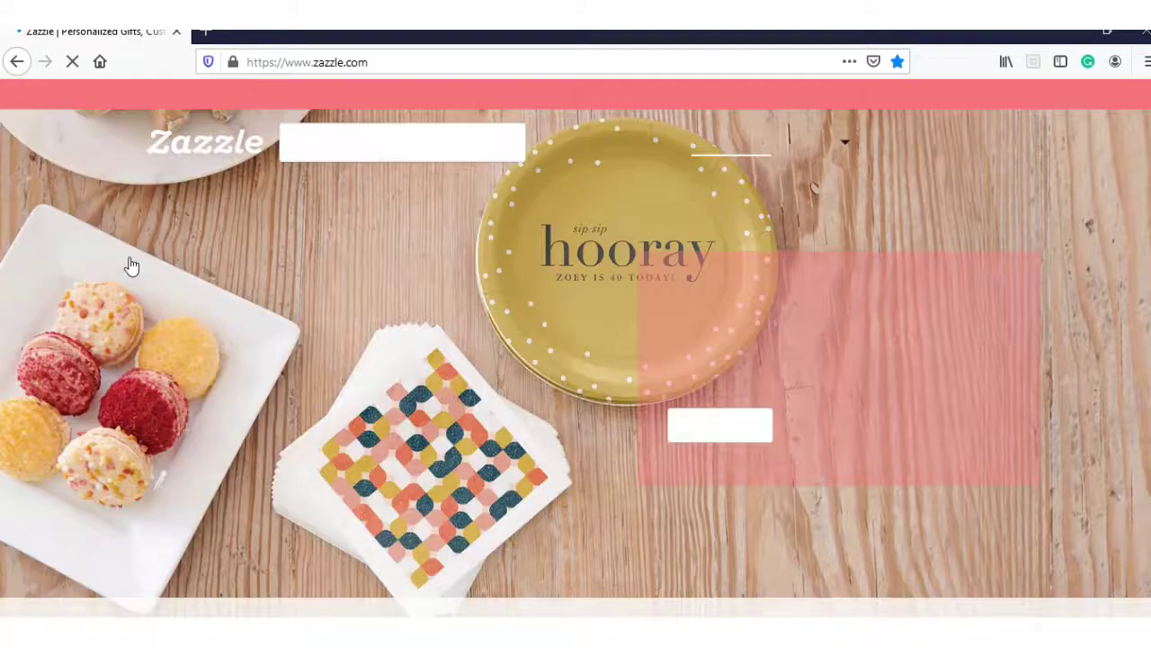
Browse Christmas Cards and start designing the 5" x 7" Flat Holiday Card.
left_click(123, 141)
mouse_move(58, 196)
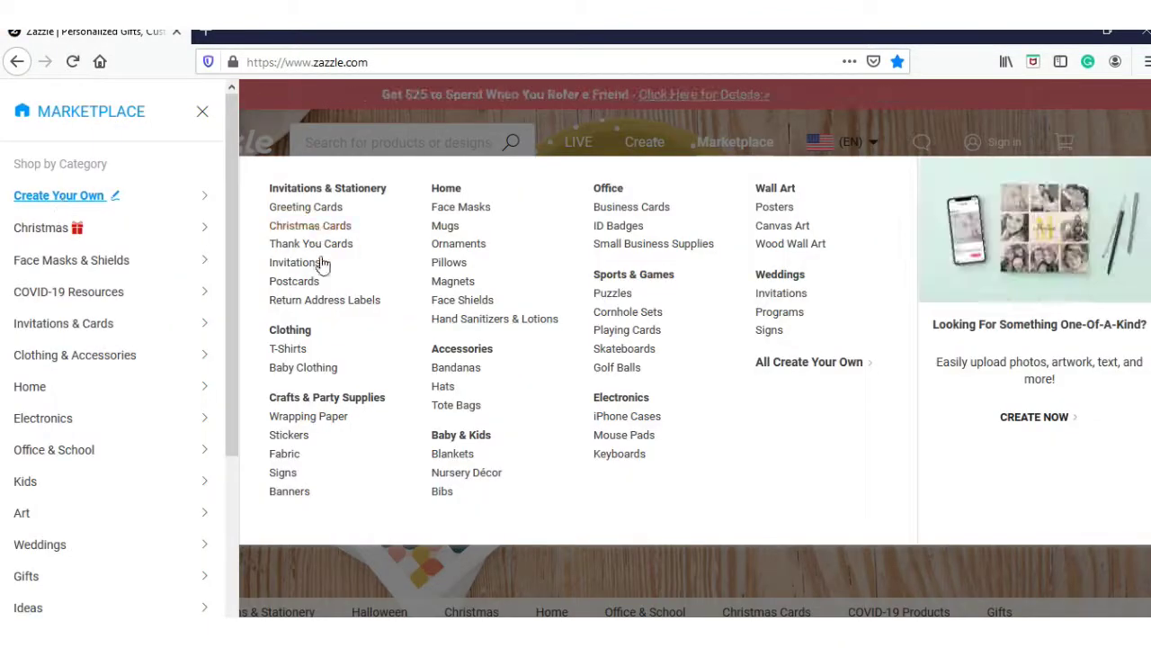
left_click(319, 228)
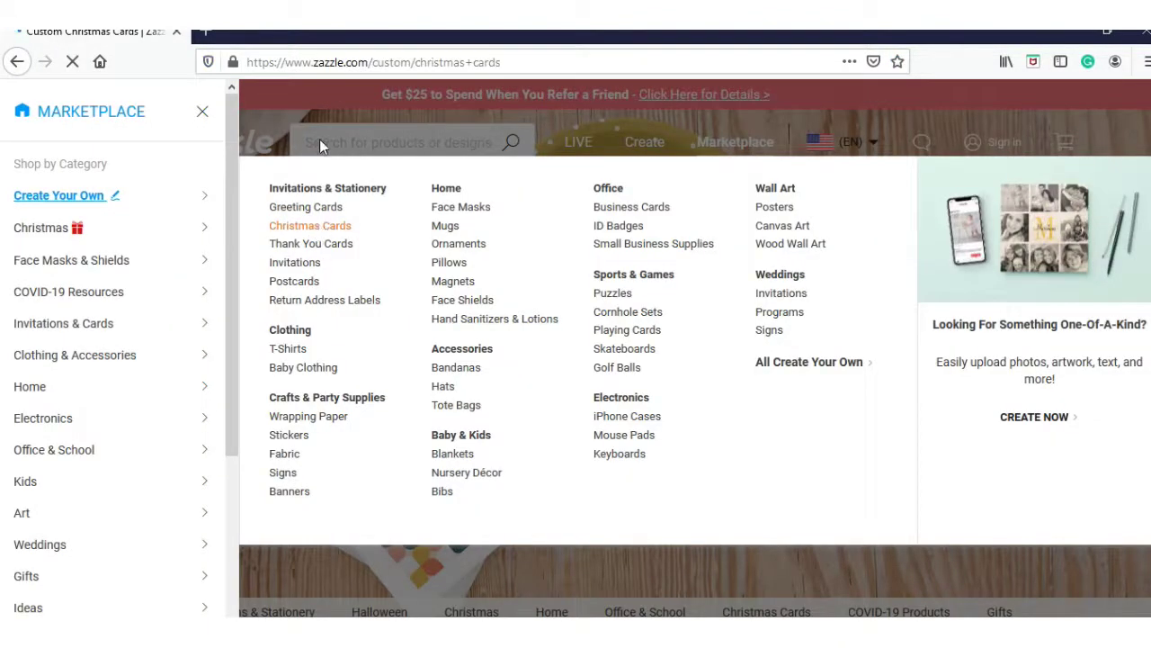
scroll(1012, 302, "down", 4)
scroll(1062, 225, "down", 3)
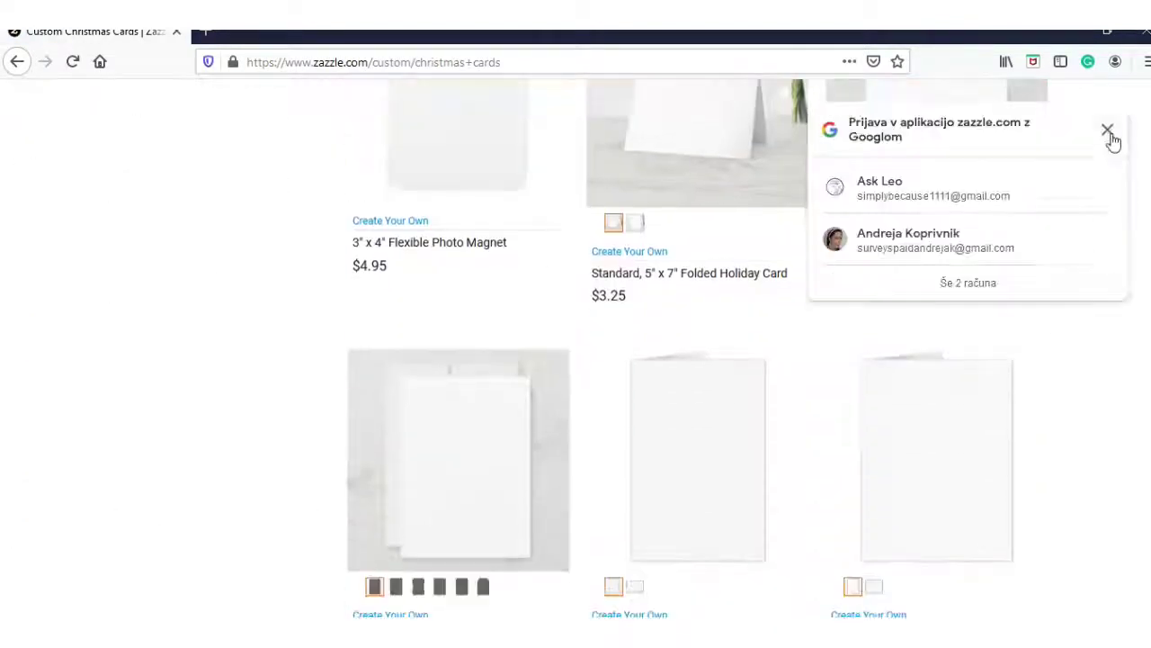
left_click(1108, 131)
scroll(432, 432, "down", 3)
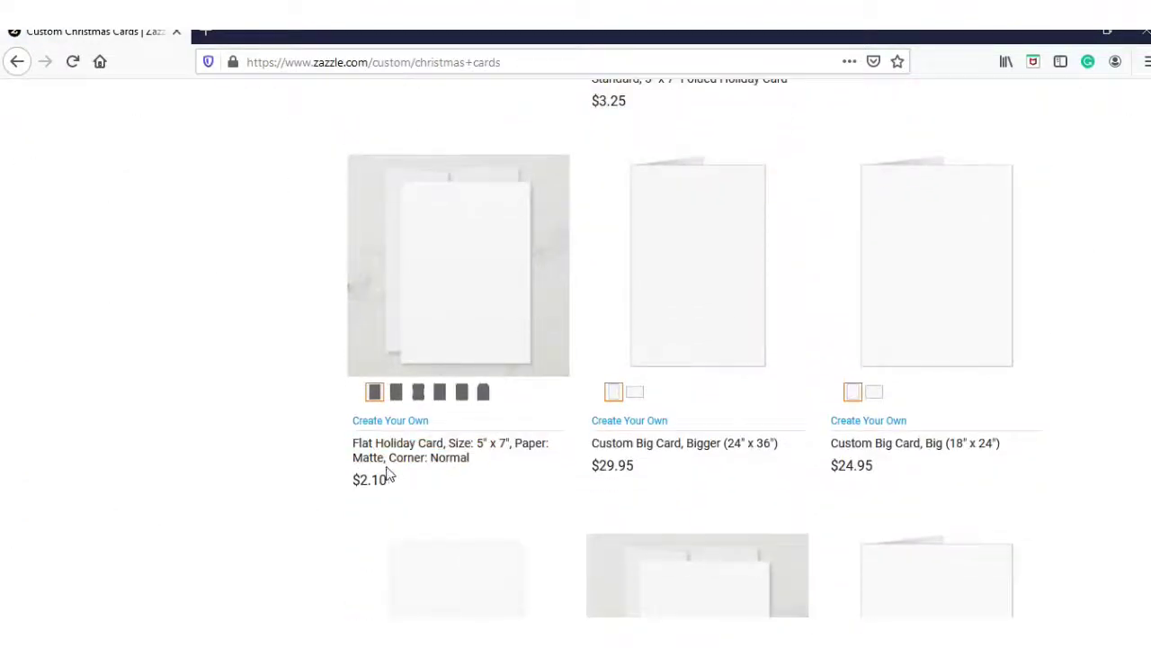
left_click(444, 329)
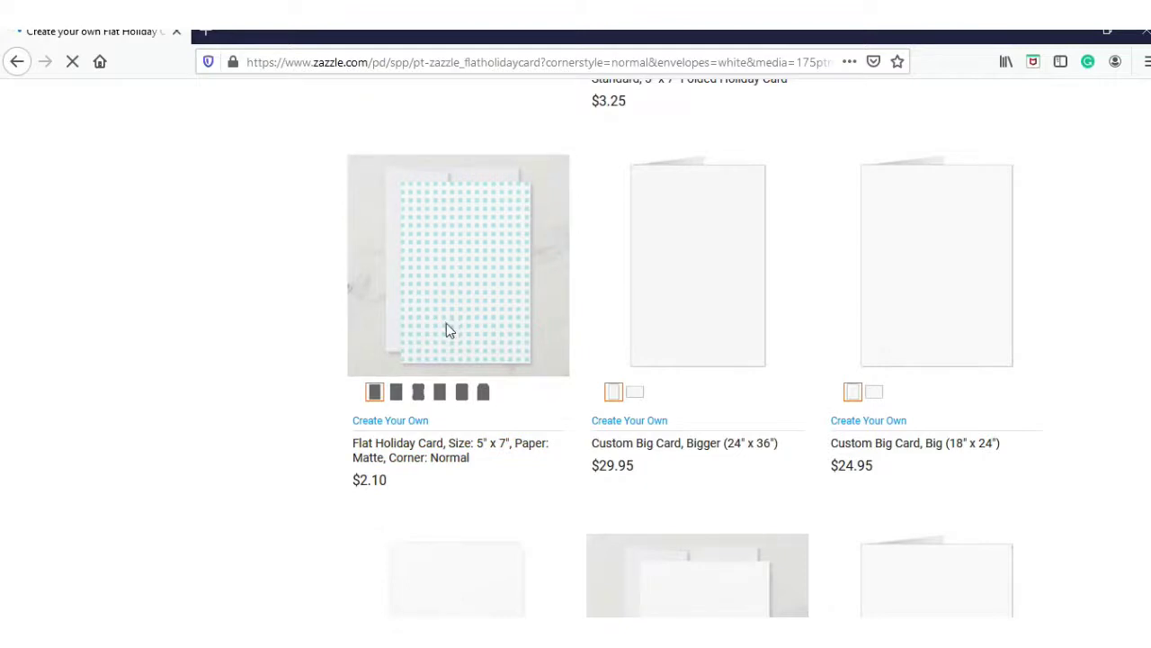
scroll(812, 210, "down", 2)
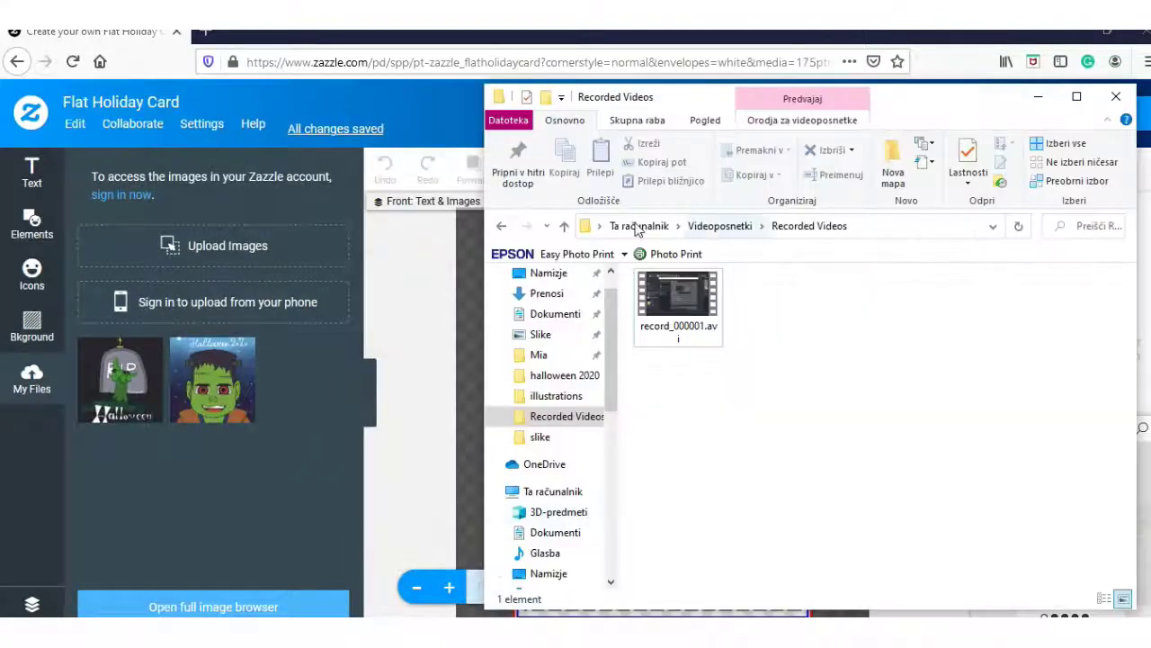
Upload trick or treat post card.jpg from the halloween 2020 folder.
left_click(565, 375)
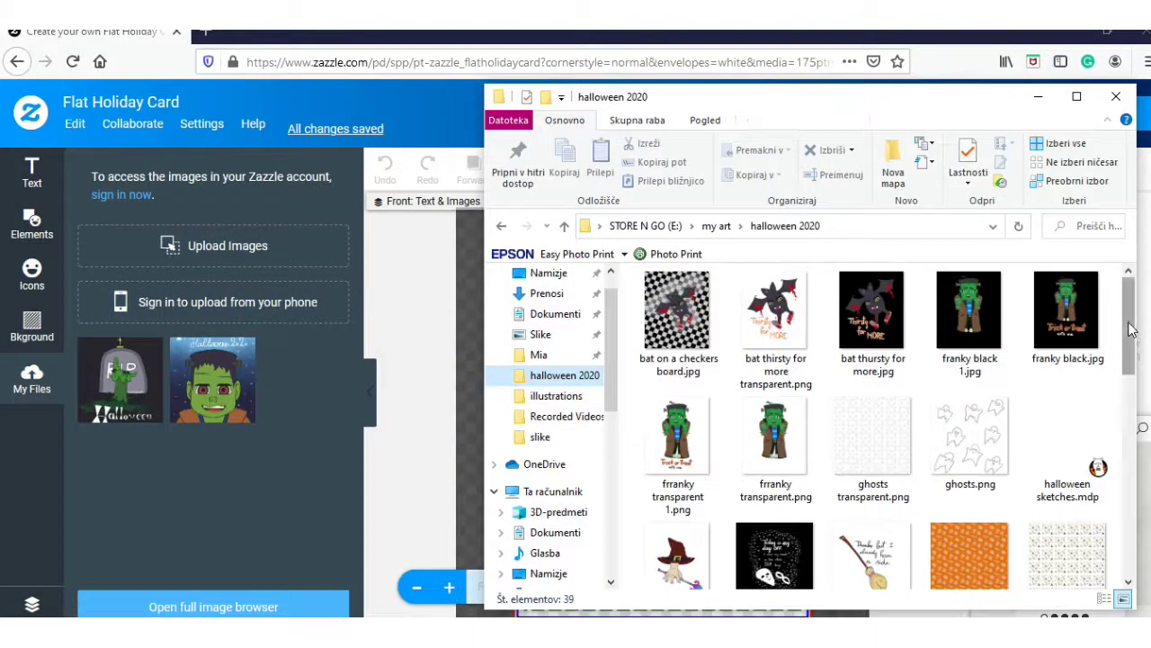
left_click_drag(1131, 323, 1131, 522)
left_click(760, 443)
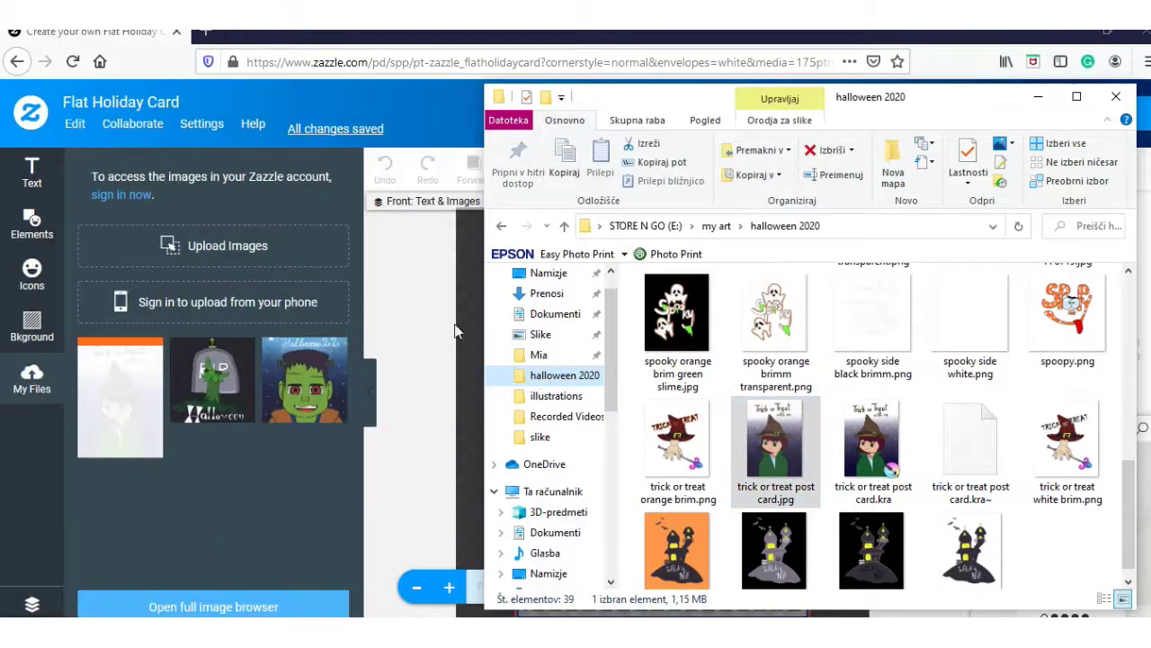
left_click(455, 327)
Place the witch image on the card front, preview it, then show the back side.
left_click(117, 410)
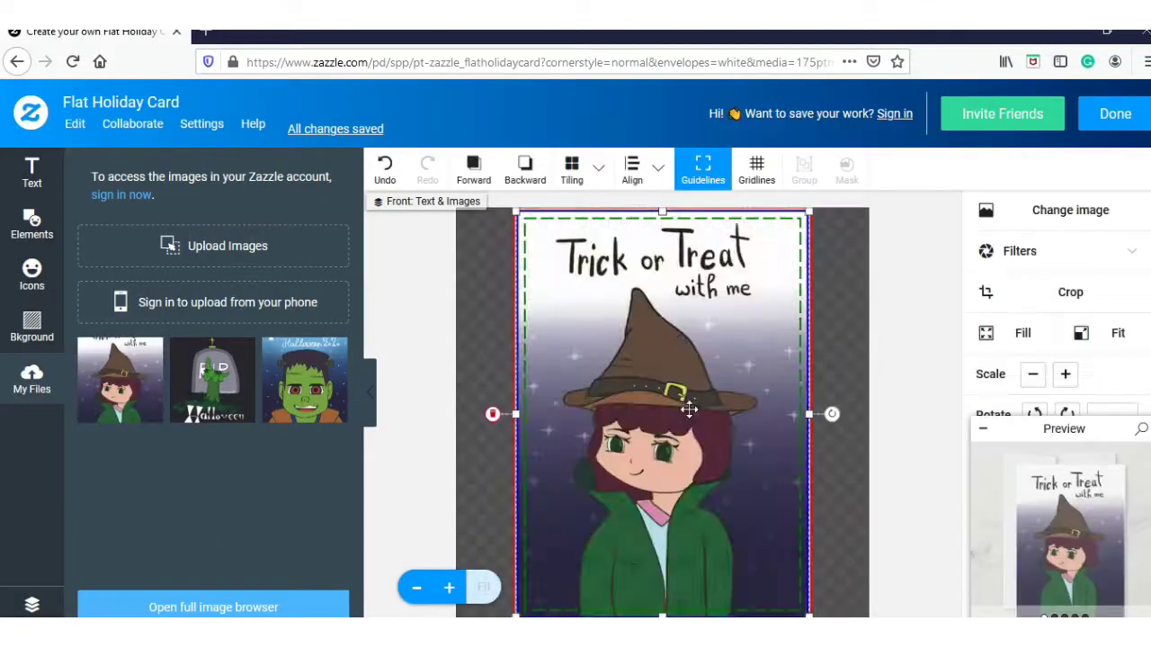
left_click(1066, 540)
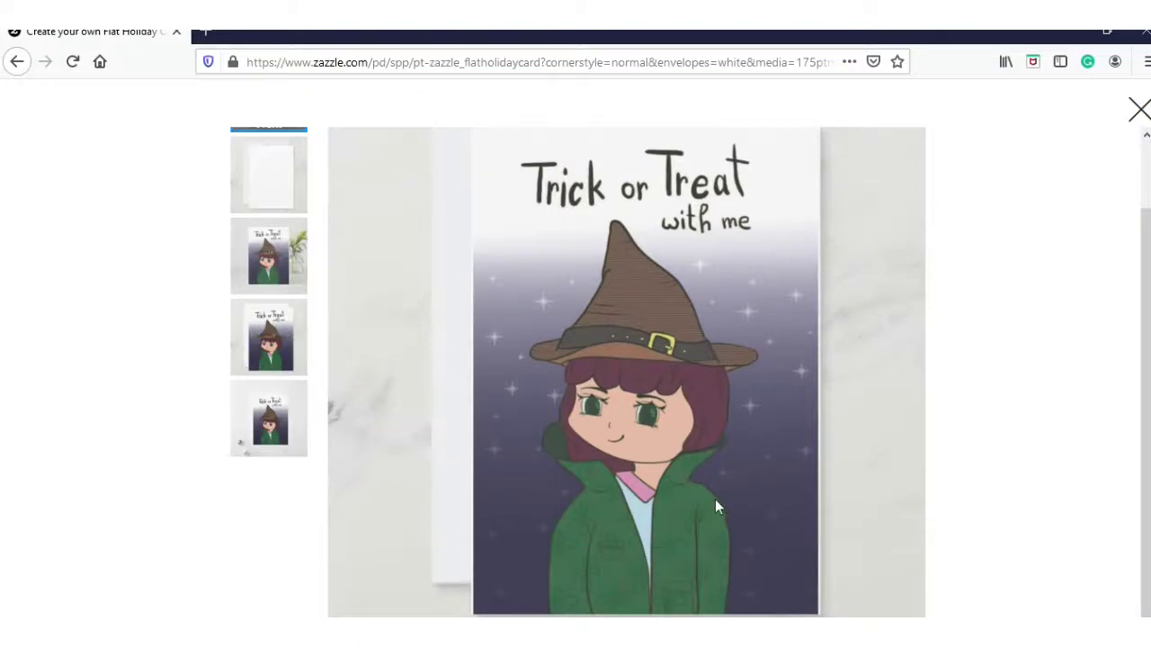
scroll(726, 399, "up", 2)
left_click(861, 308)
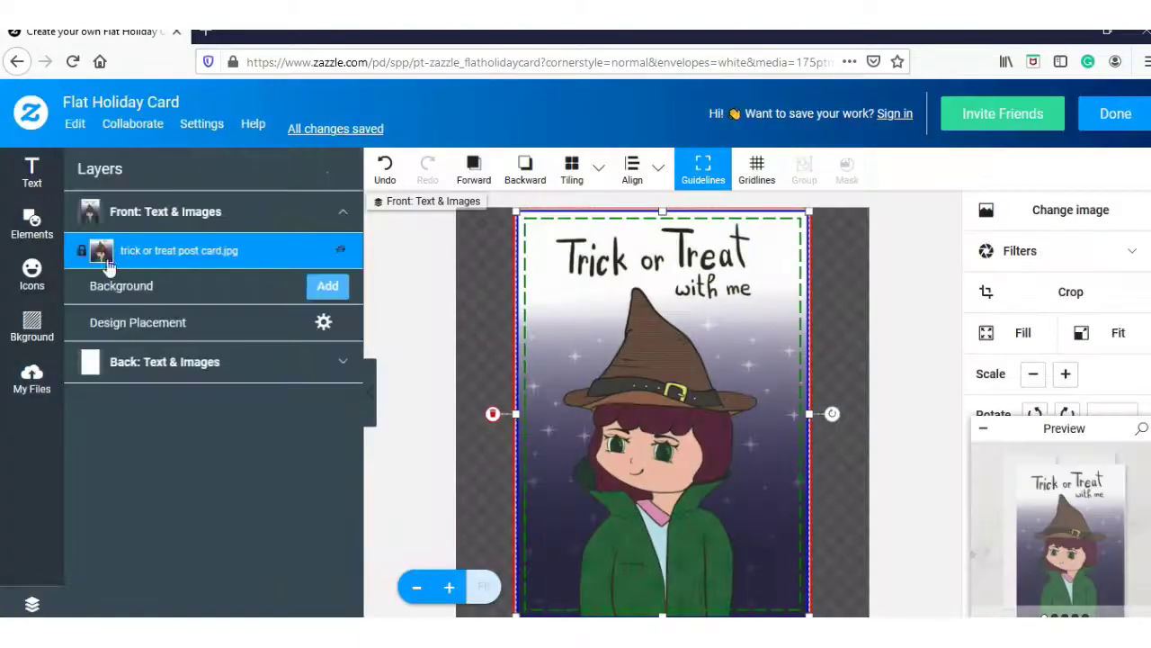
left_click(31, 604)
left_click(126, 371)
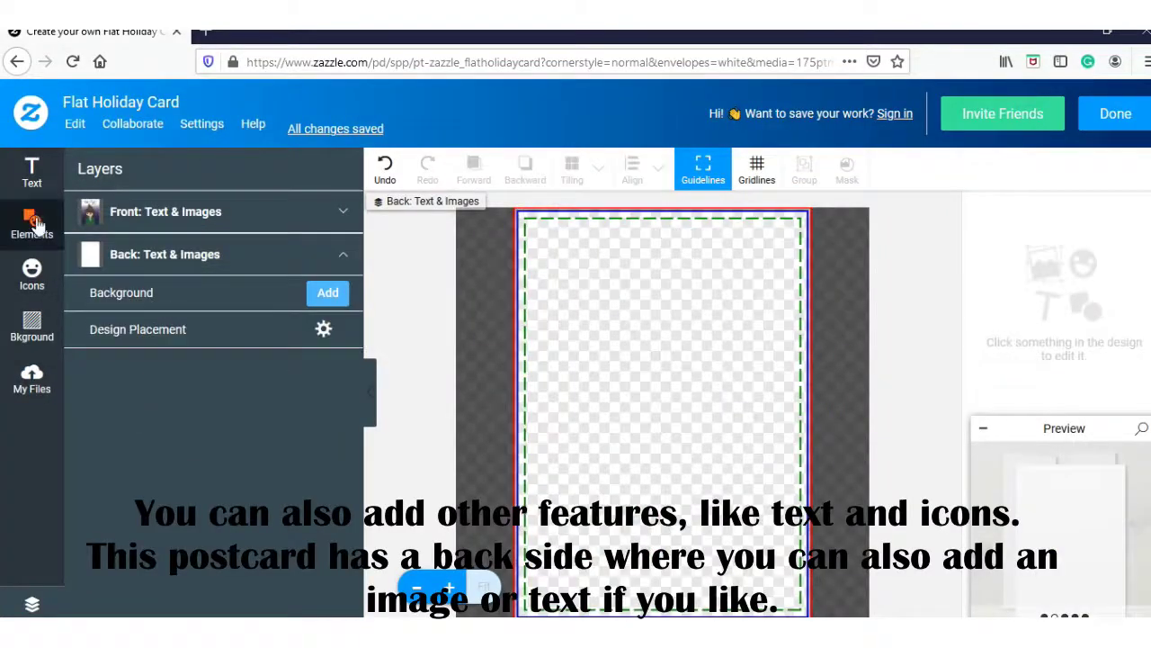
Add a Happy Halloween family greeting text line to the card back.
left_click(32, 171)
left_click(216, 189)
type("Happy Halloween from Smith")
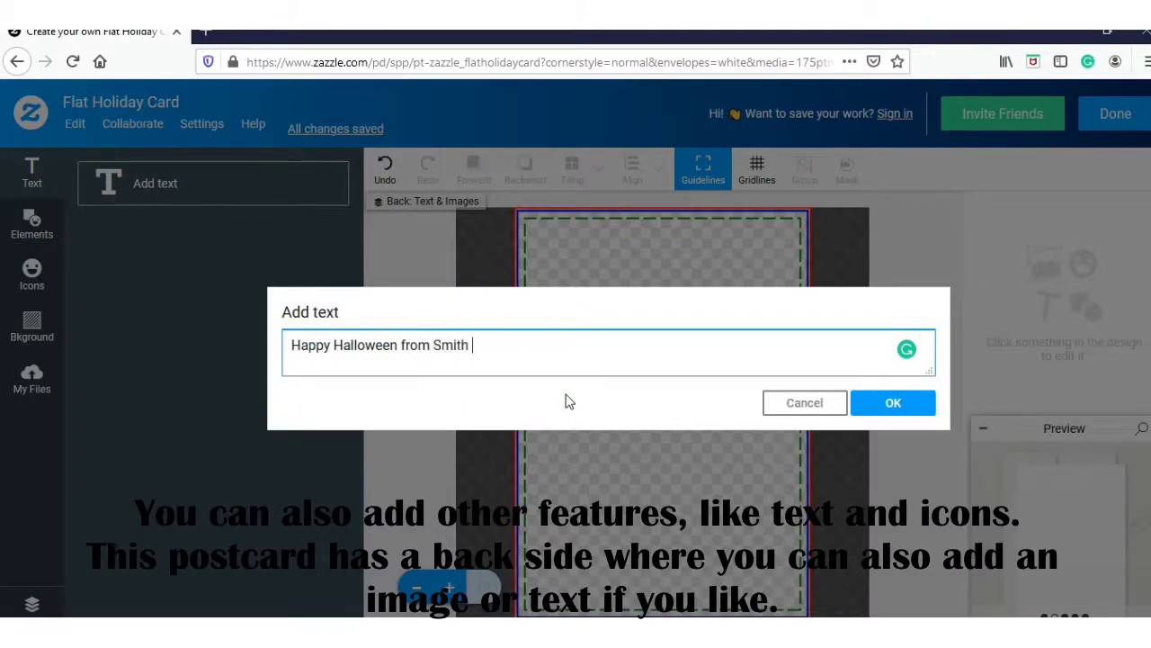
type("family")
left_click(883, 405)
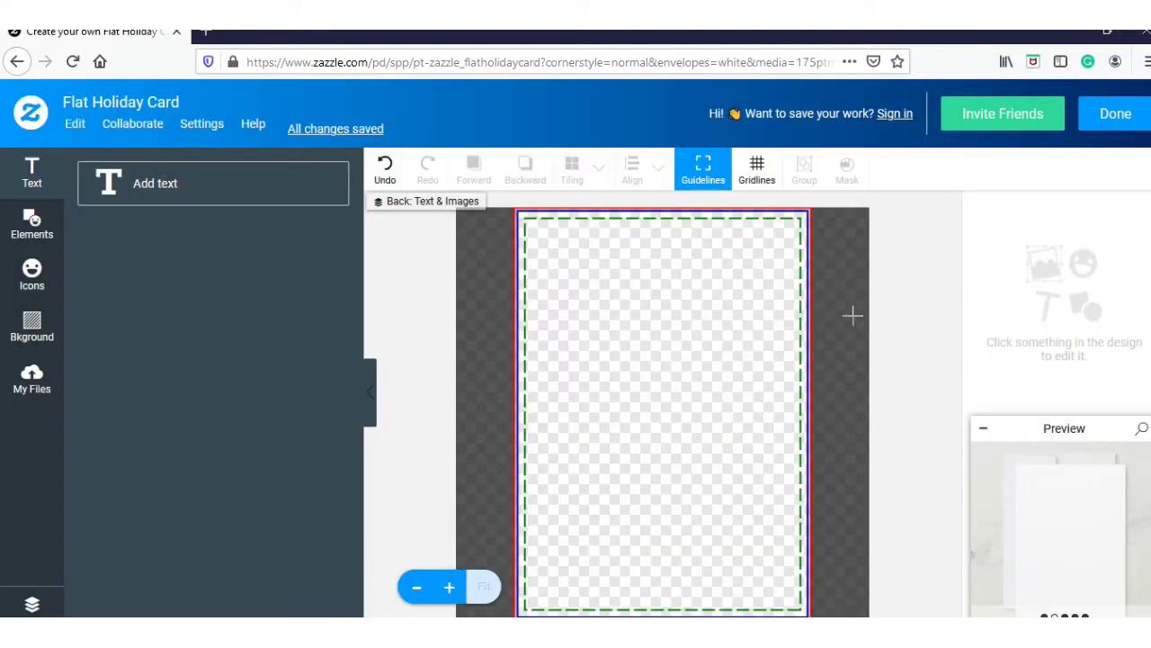
Set the greeting in Sugar Plums, wrap it to two lines, and move it near the bottom.
left_click(1066, 252)
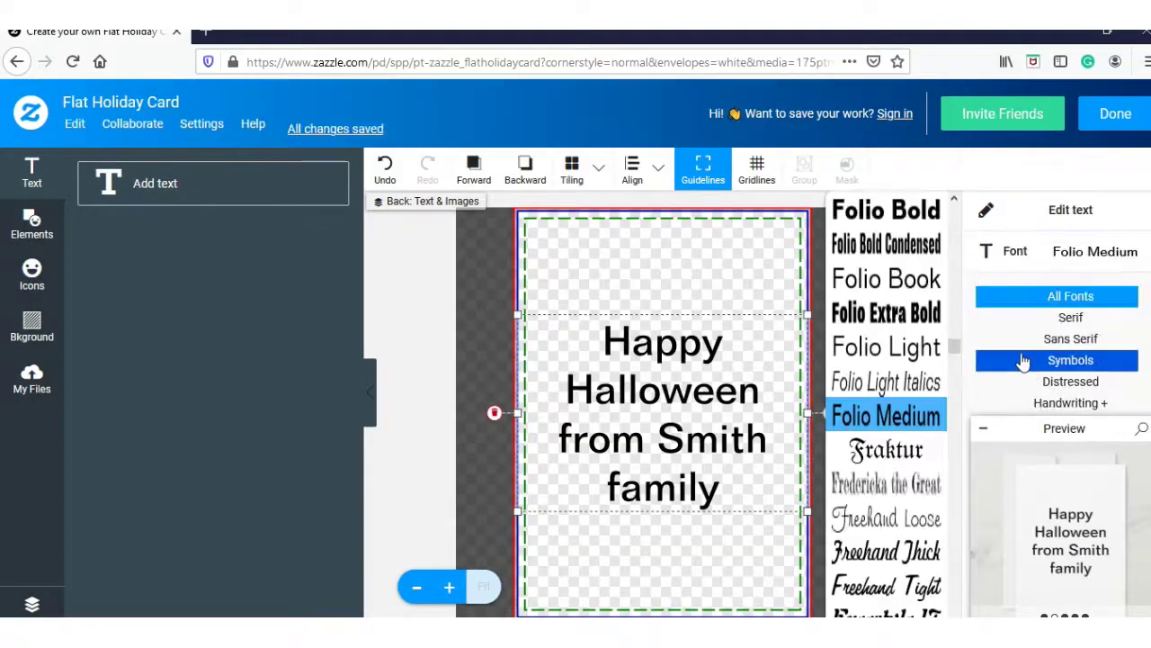
scroll(1023, 360, "down", 3)
left_click(1020, 286)
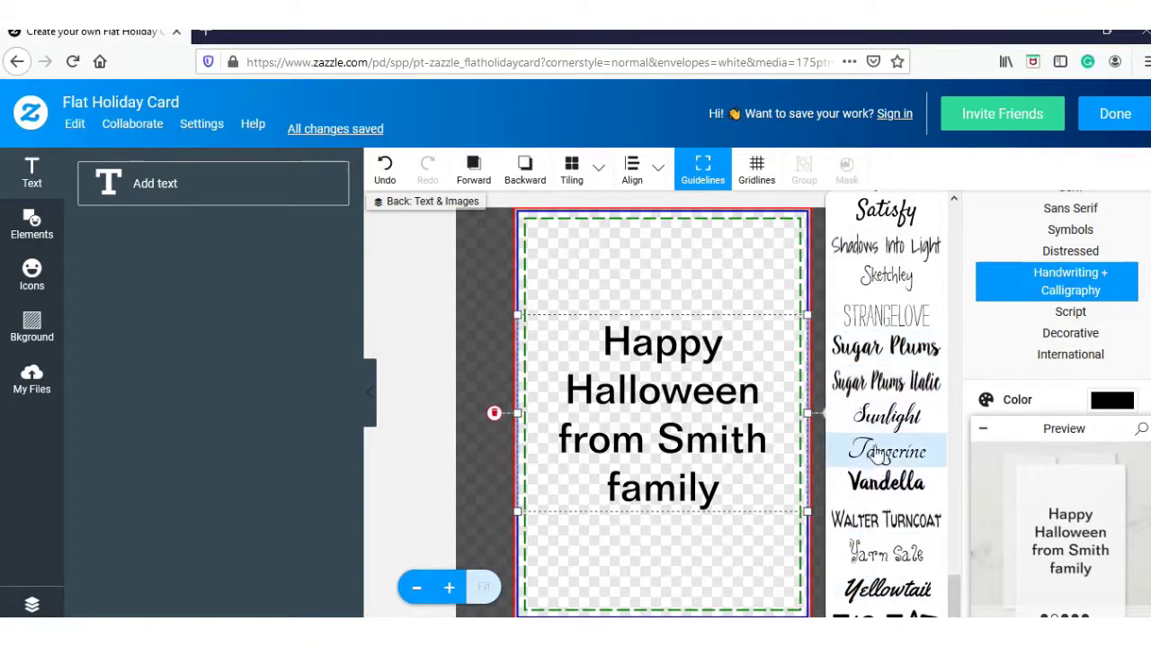
left_click(886, 346)
scroll(1061, 239, "up", 2)
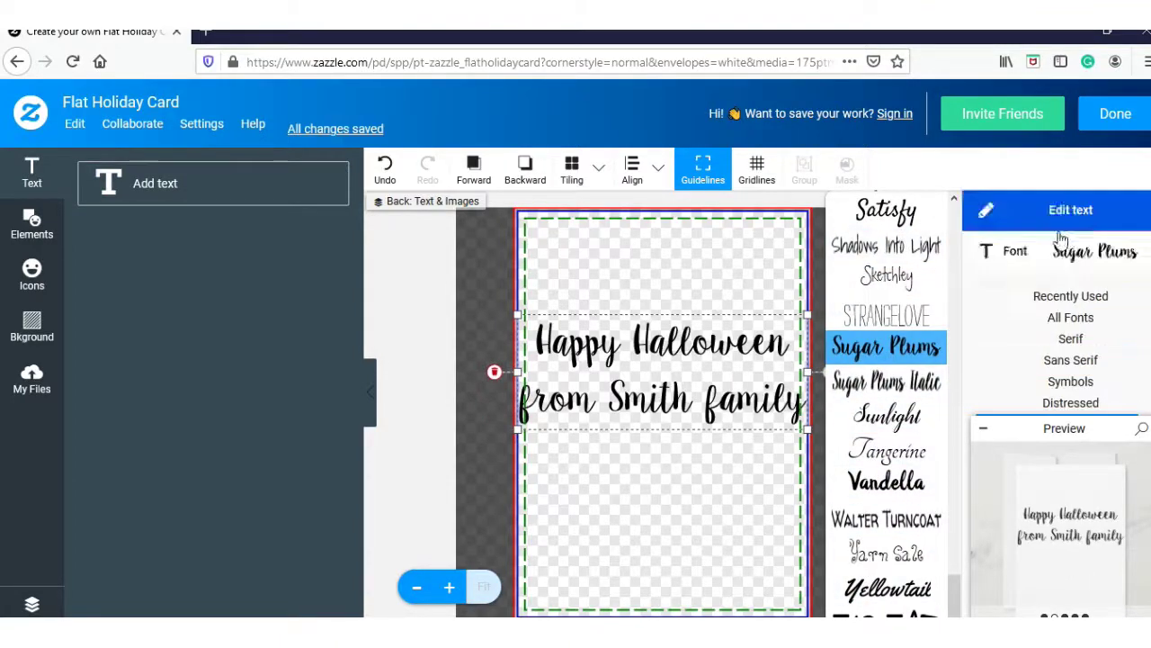
left_click(1065, 225)
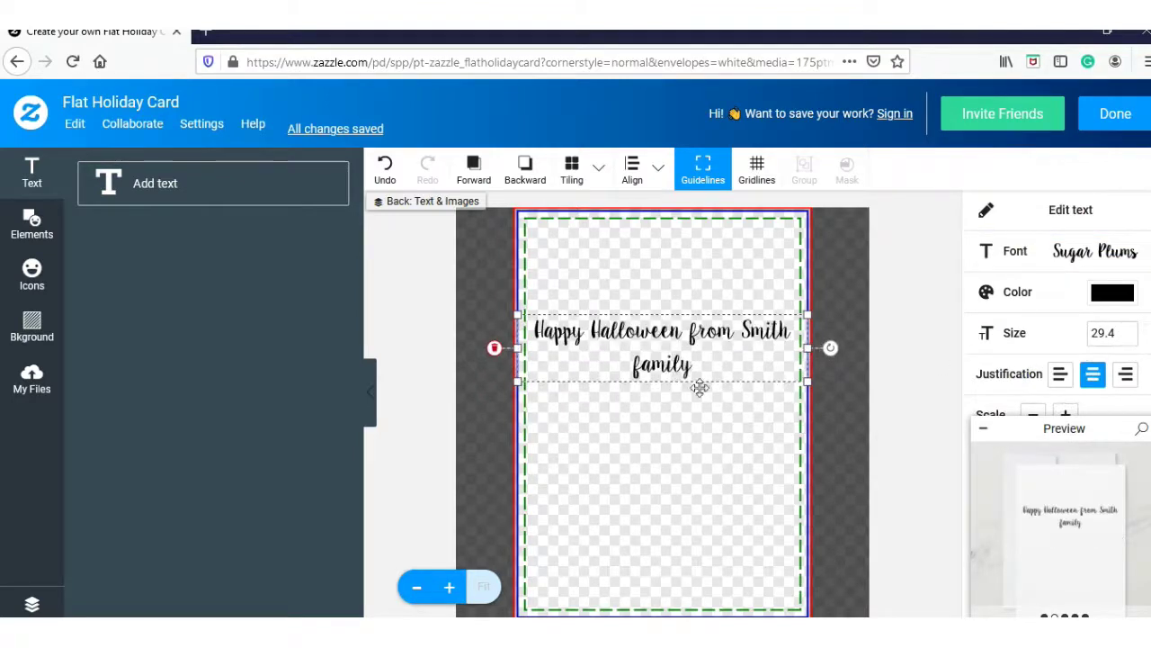
left_click_drag(517, 348, 573, 348)
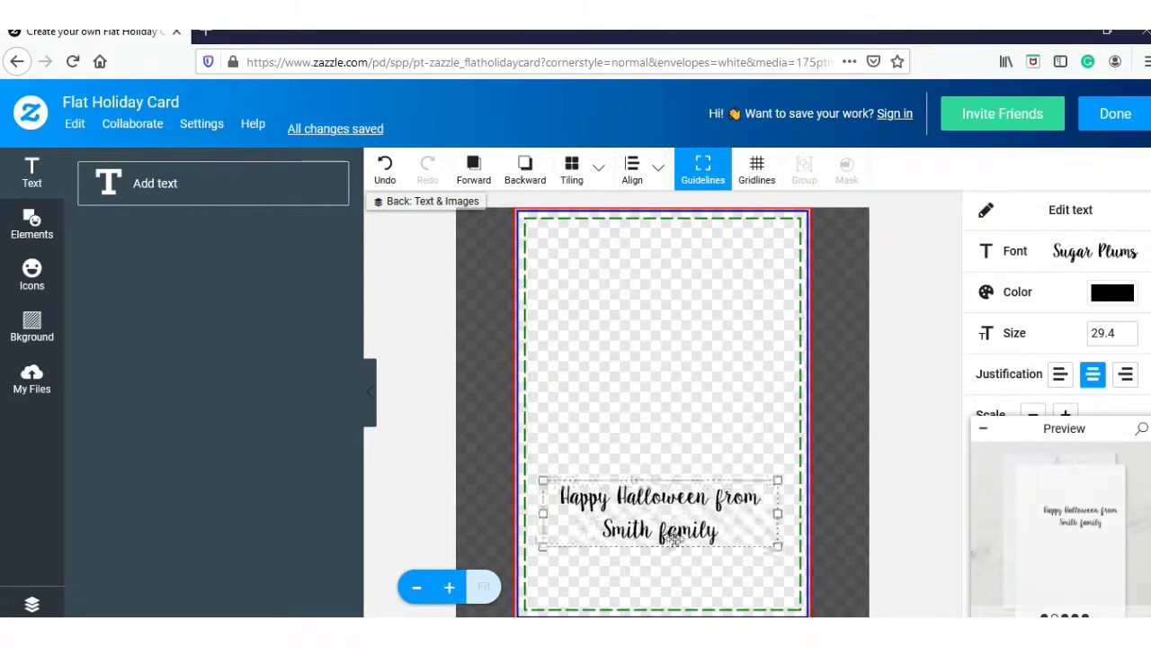
left_click_drag(698, 353, 672, 564)
Preview the finished card's front and the back with its greeting.
left_click(31, 603)
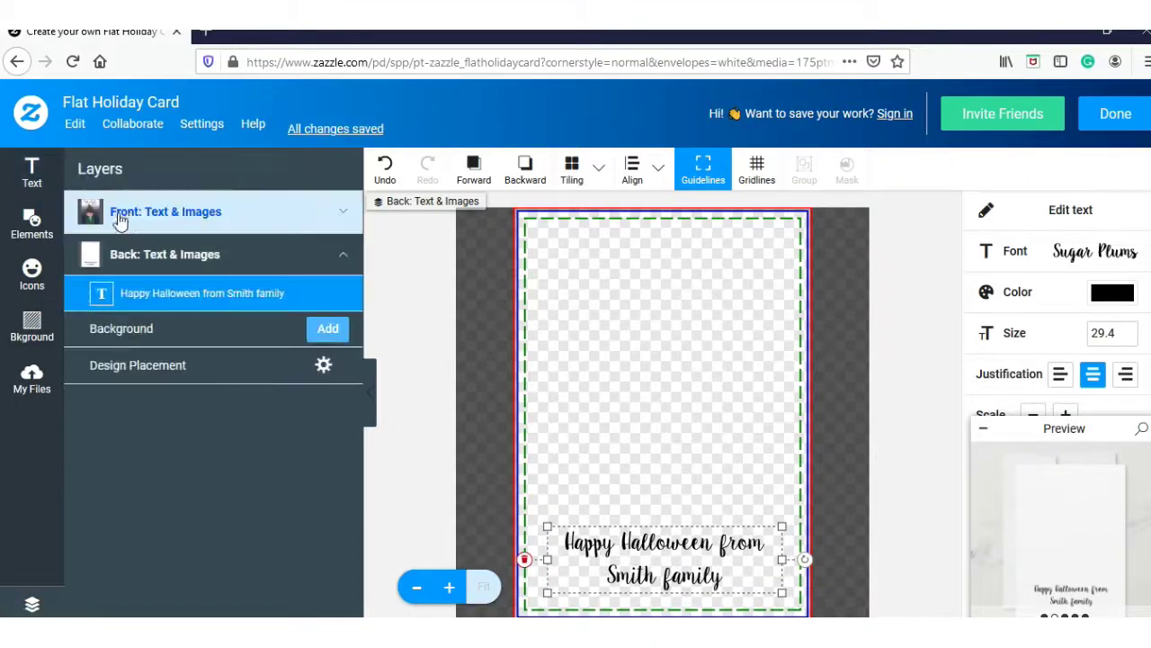
left_click(127, 214)
left_click(1066, 535)
scroll(335, 284, "down", 1)
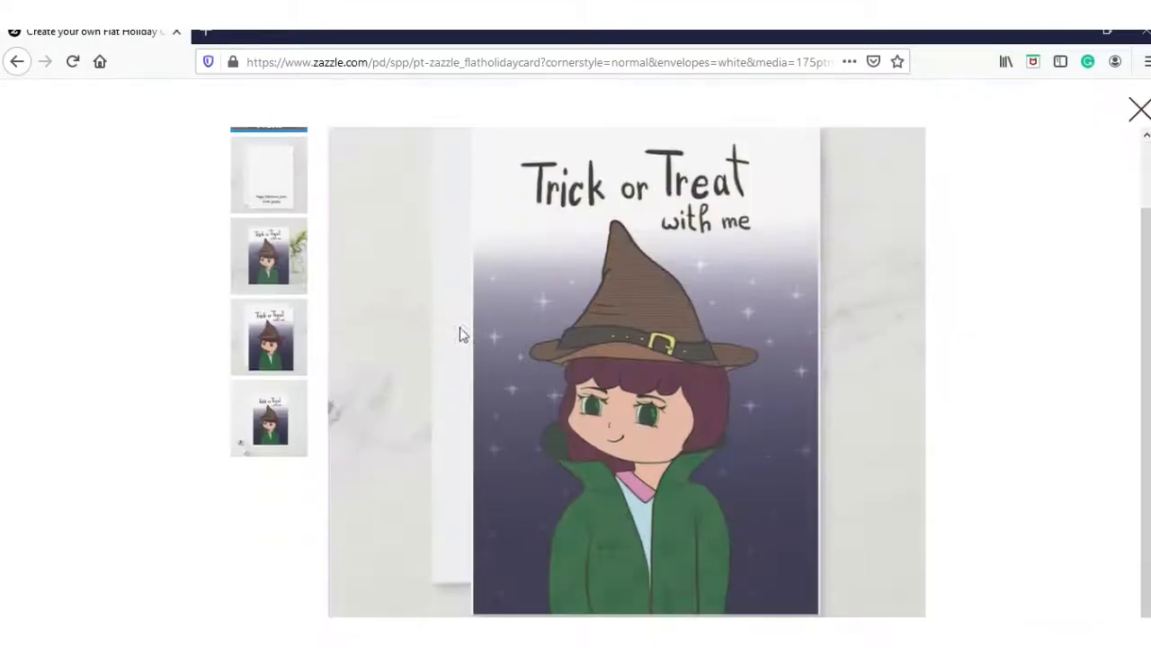
left_click(256, 188)
left_click(266, 278)
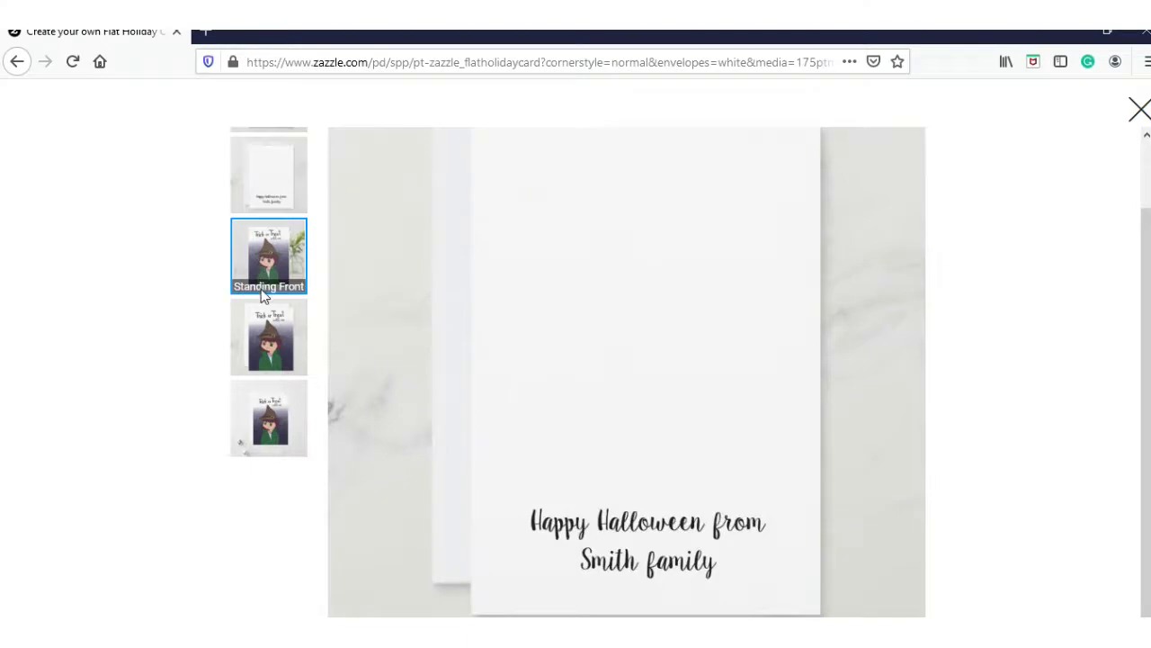
left_click(1140, 109)
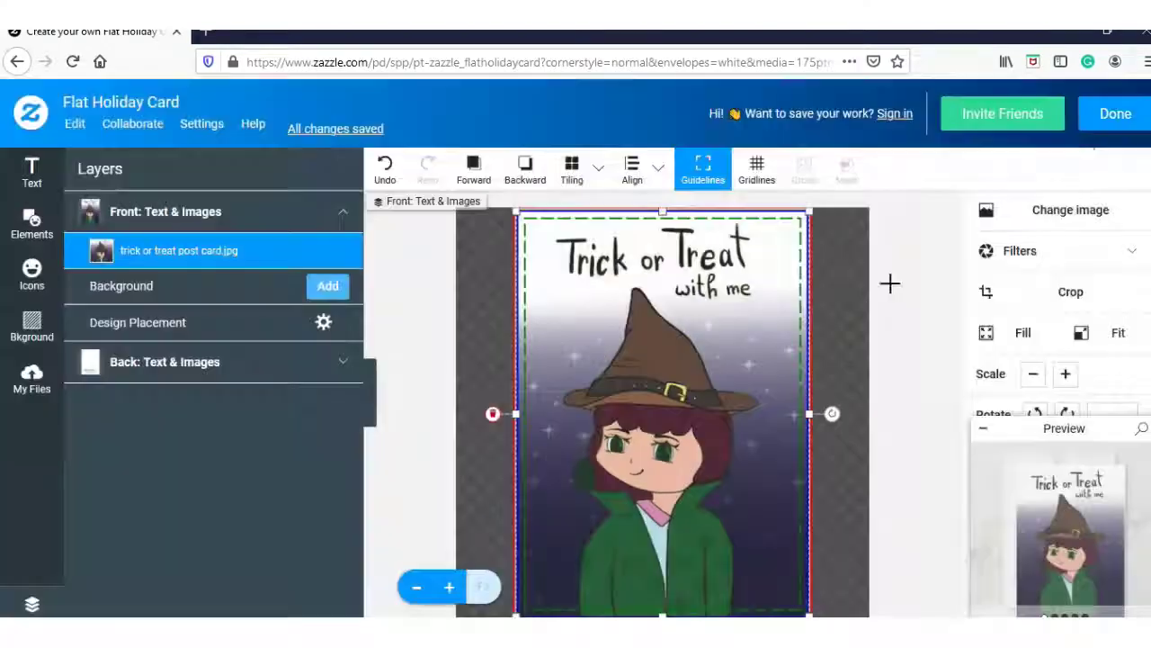
Finish the design and view the Front / Back In Situ mockup on the product page.
left_click(1115, 115)
scroll(467, 355, "down", 2)
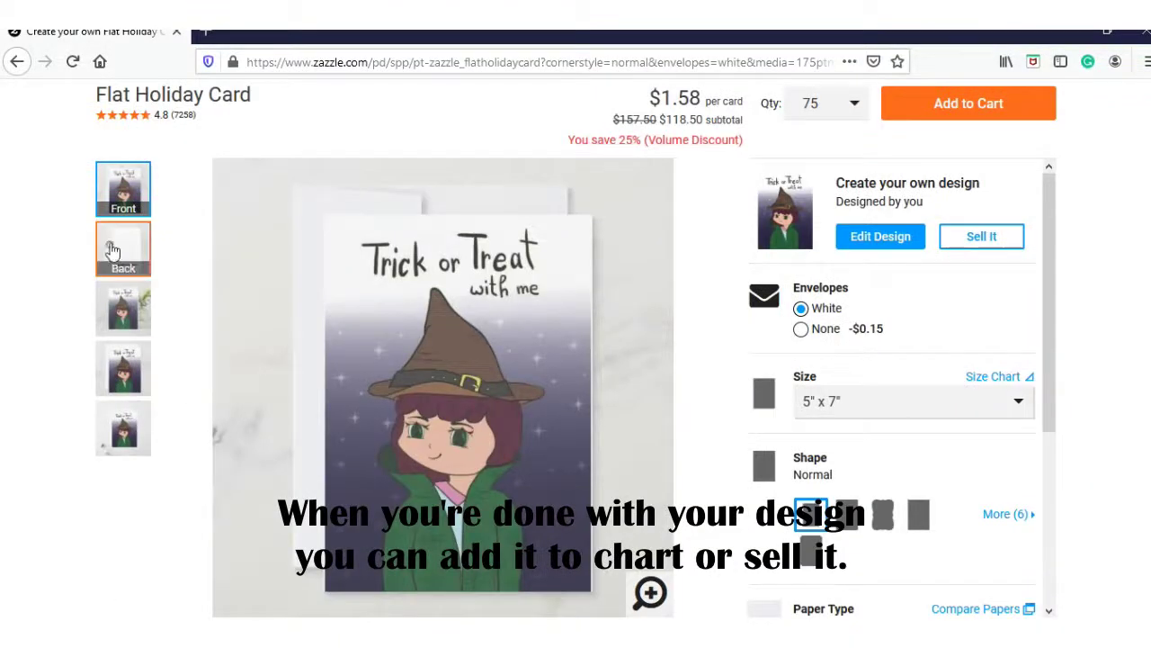
left_click(117, 369)
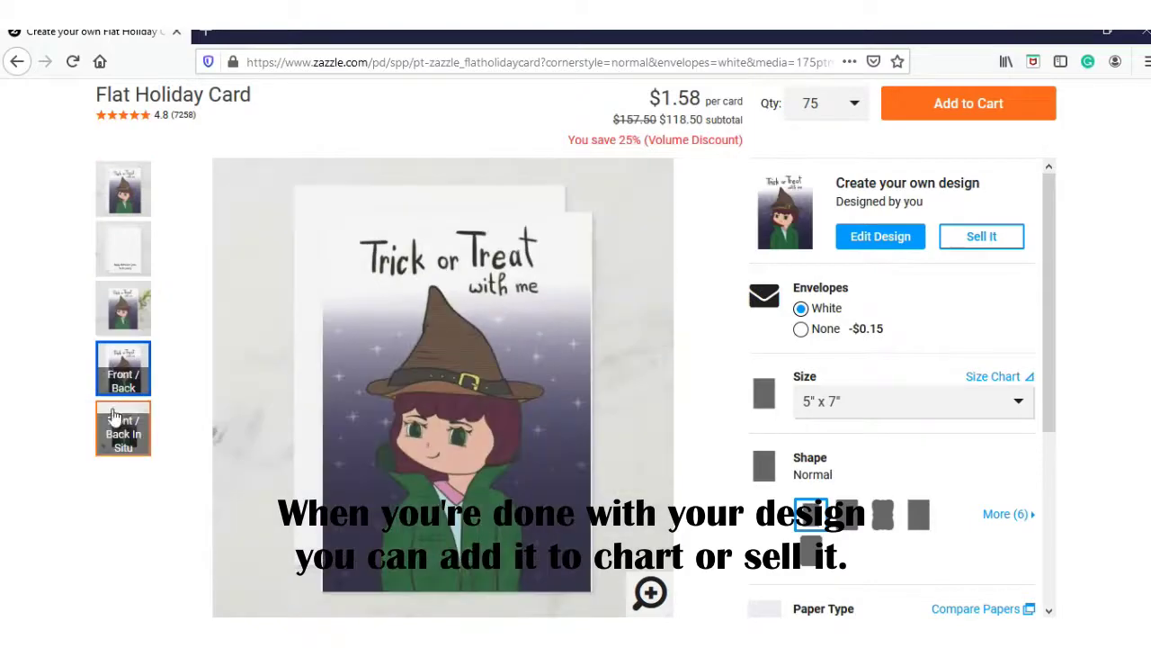
left_click(114, 416)
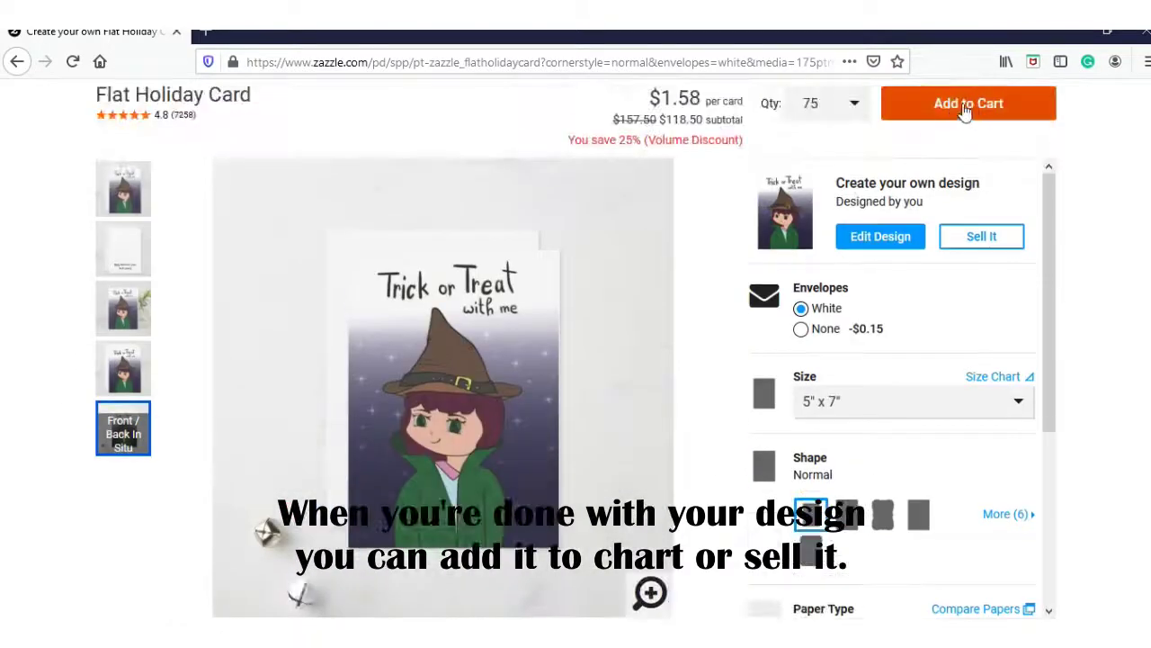
scroll(1110, 527, "down", 3)
scroll(1110, 527, "up", 3)
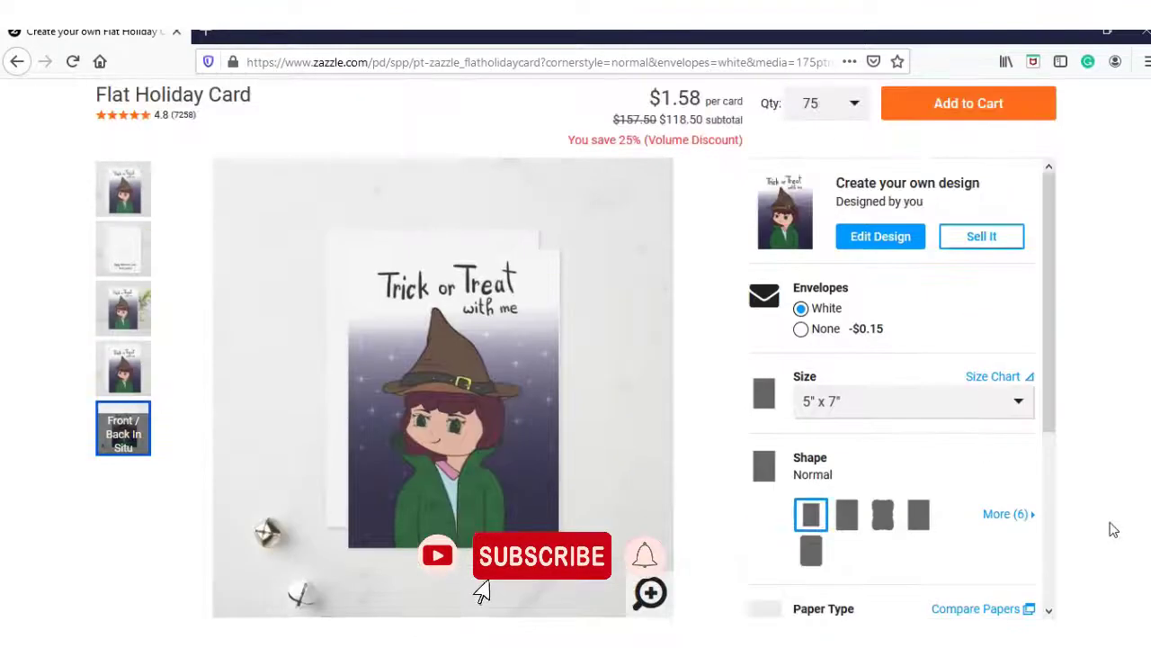
scroll(1114, 531, "up", 3)
scroll(1113, 531, "down", 3)
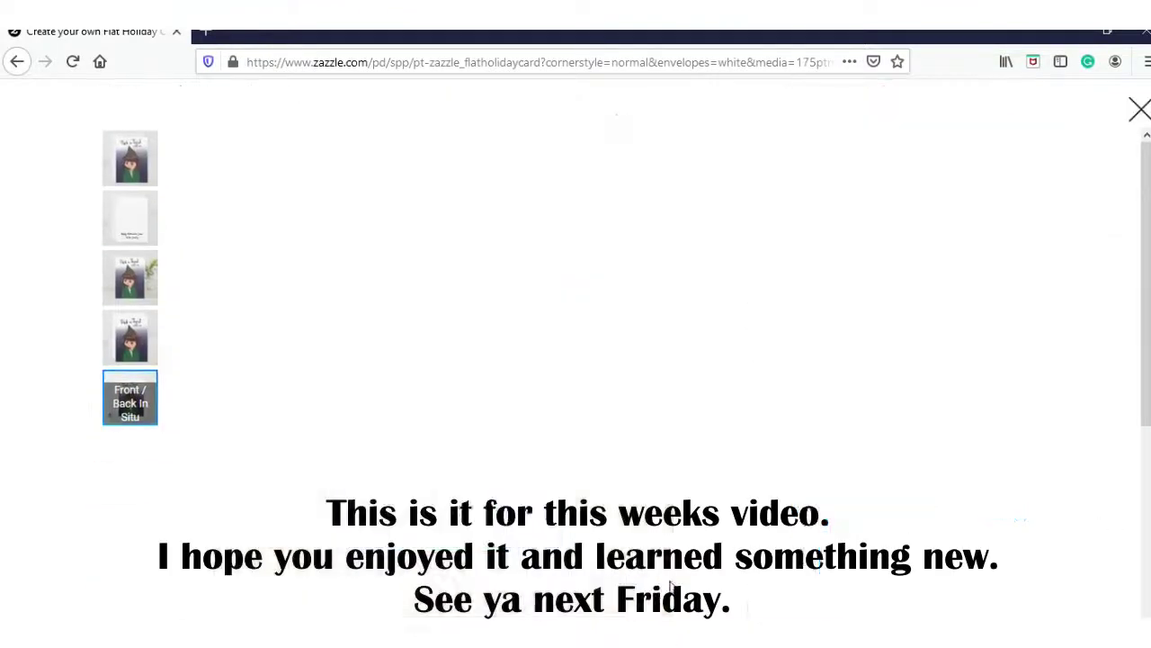
scroll(1147, 399, "down", 1)
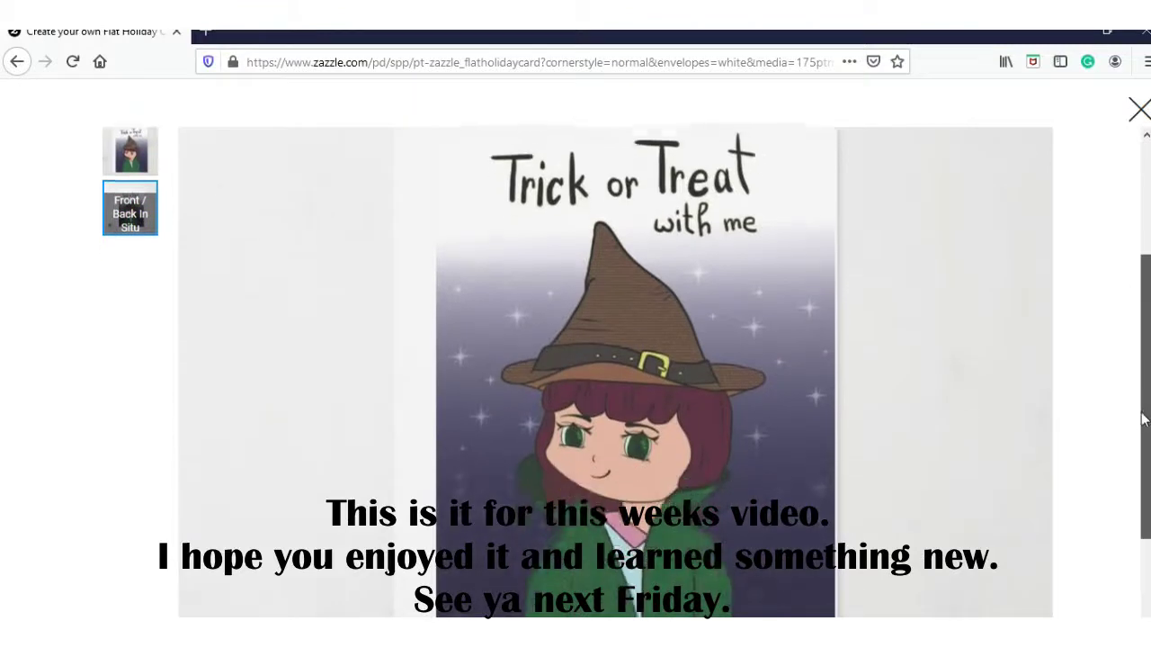